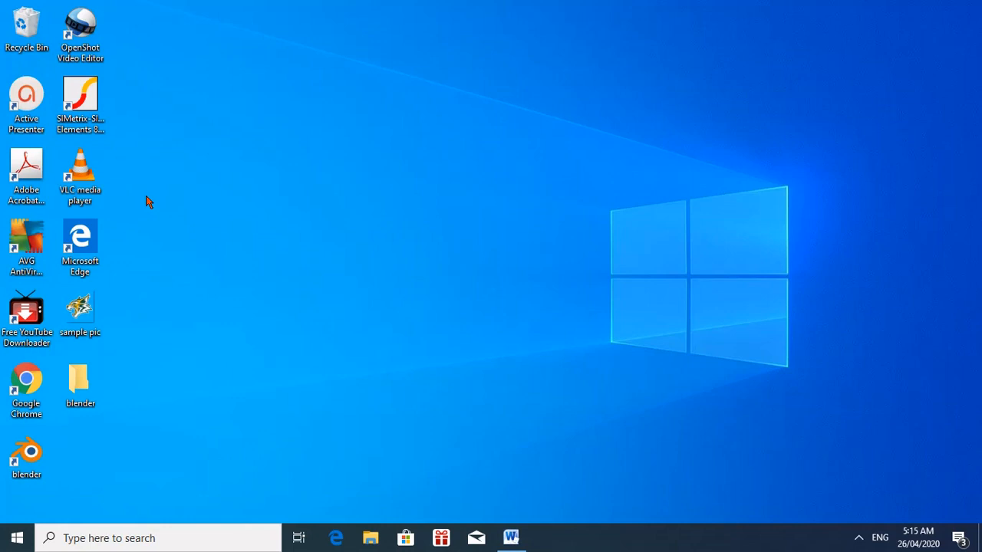
- Search the computer for "word", launch Microsoft Word 2010 and maximize its window
mouse_move(519, 545)
click(160, 538)
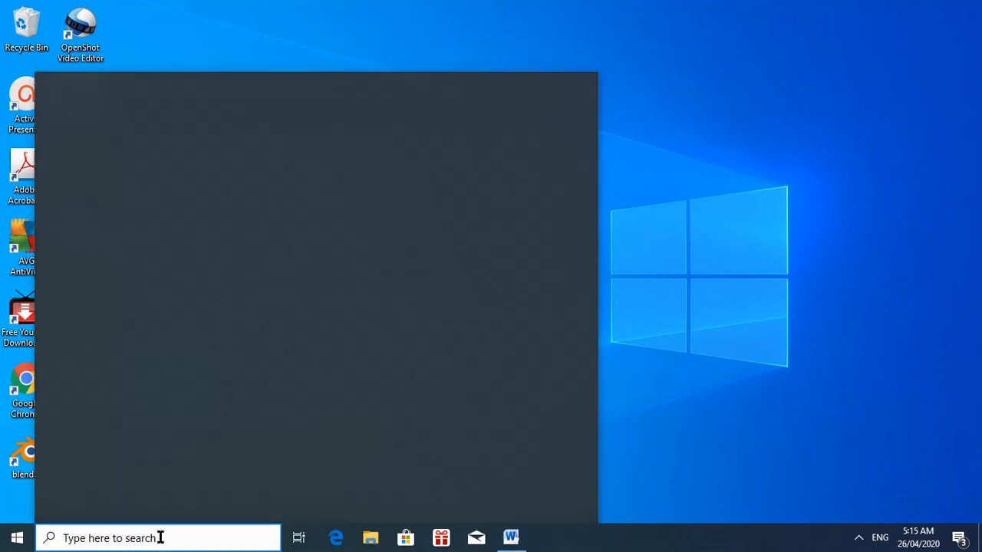
text(word)
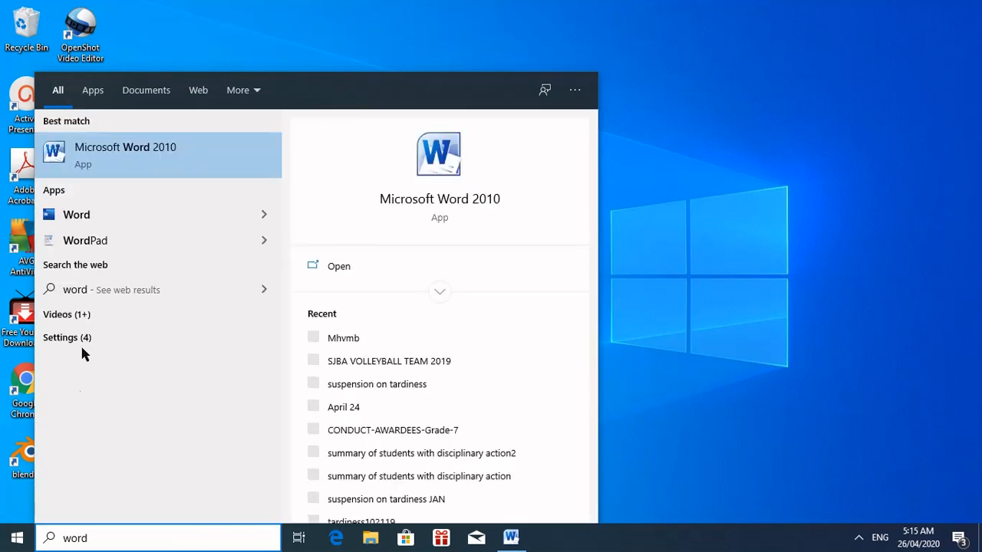
click(117, 150)
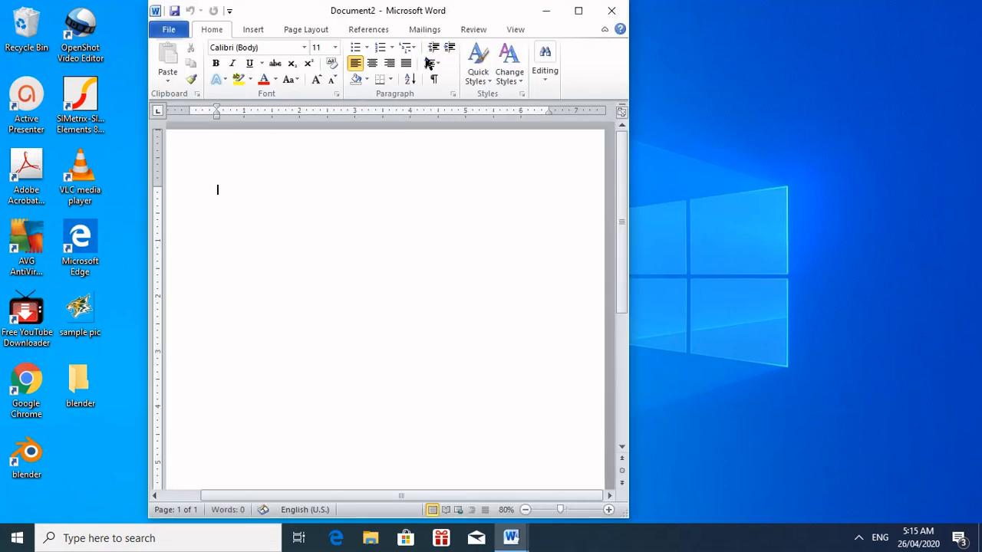
click(578, 12)
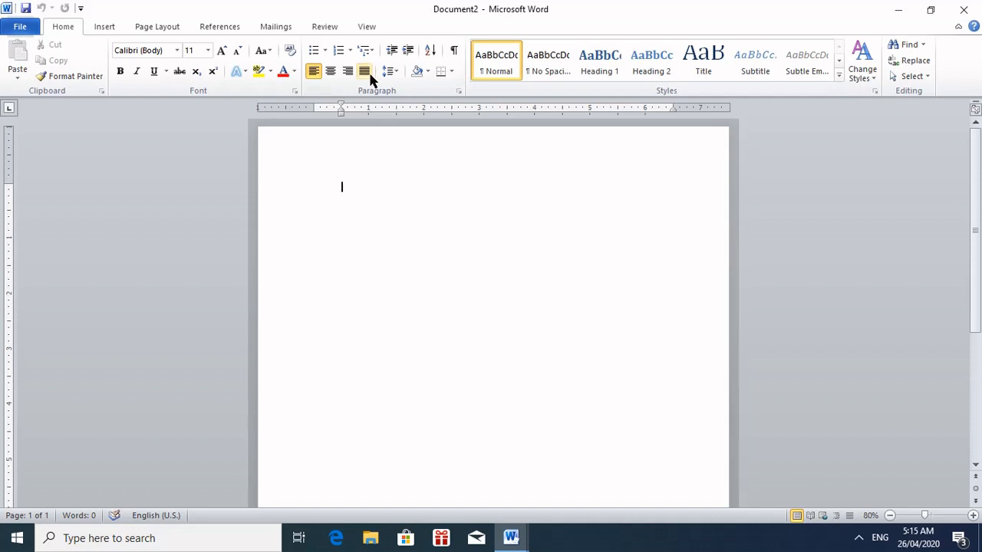
- Create a new document from the Blank document template
click(22, 29)
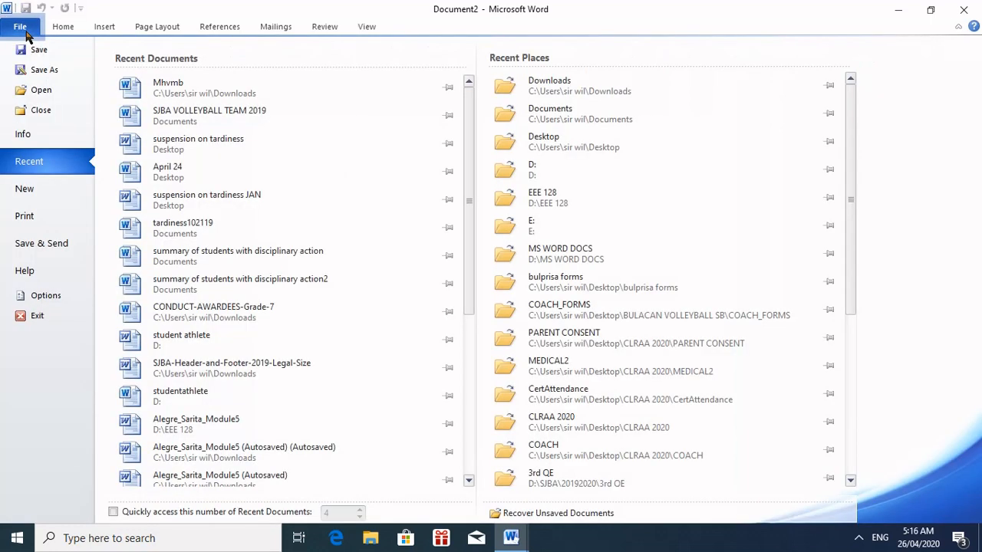
click(43, 191)
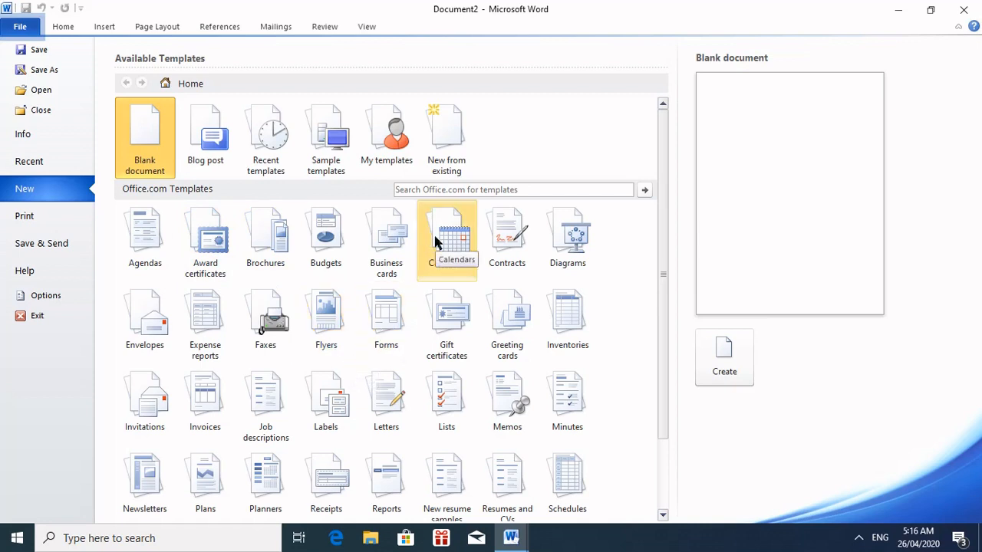
click(735, 353)
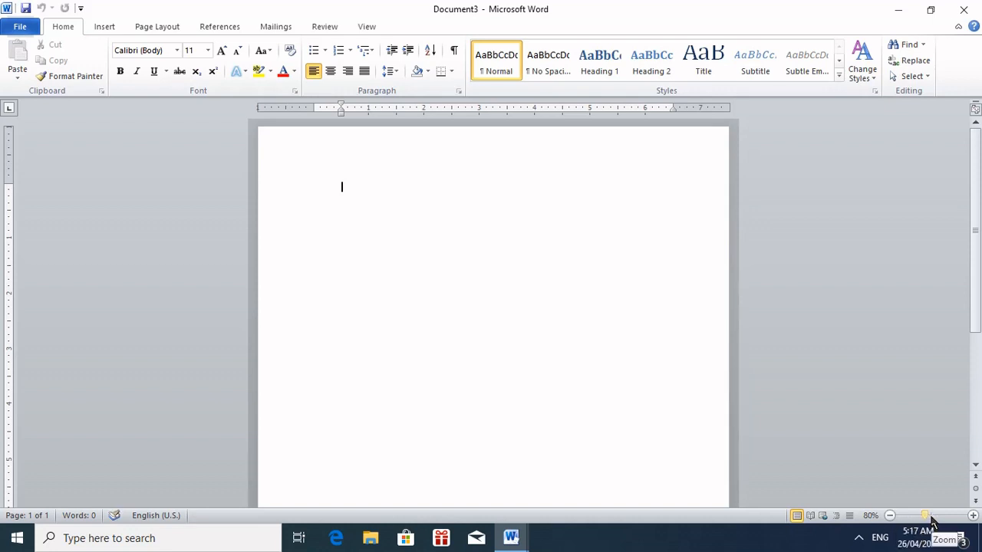
- Set the document zoom level to 96%
click(931, 516)
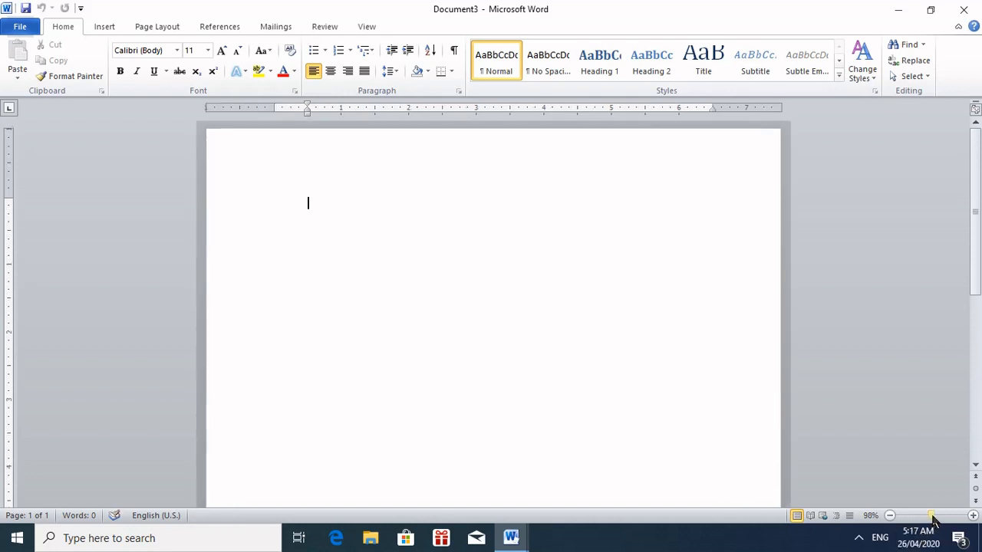
click(935, 519)
drag(935, 519, 931, 519)
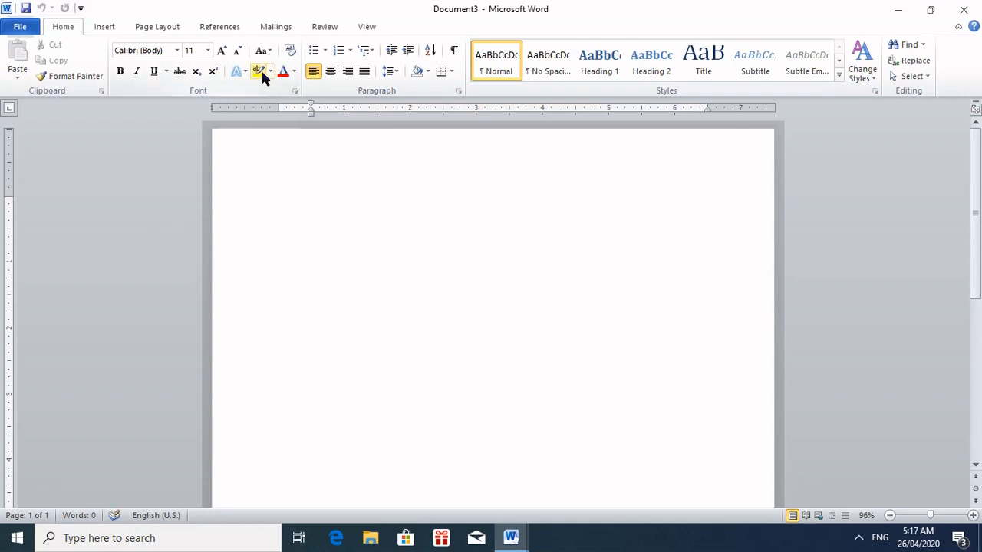
- Toggle the ruler's display off and back on
click(366, 28)
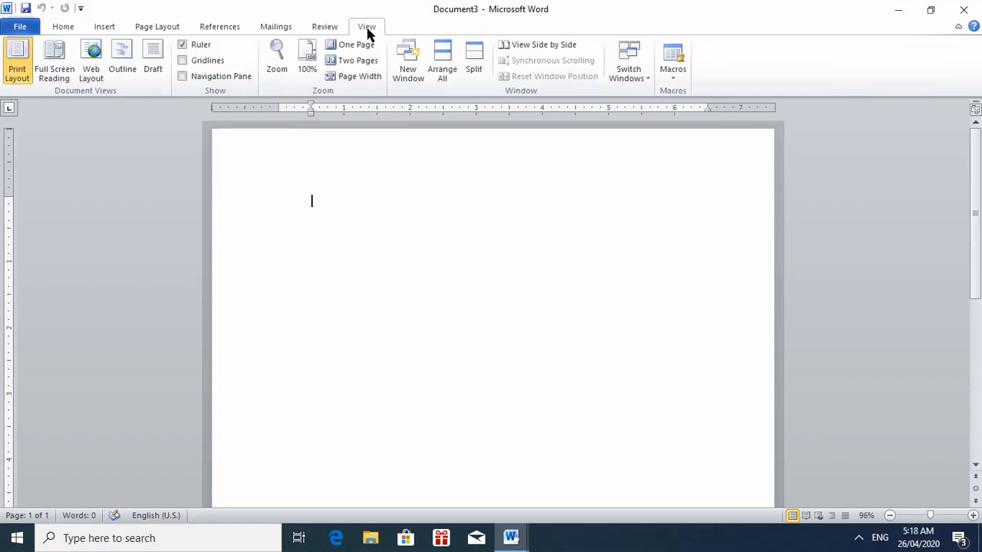
click(182, 45)
click(212, 46)
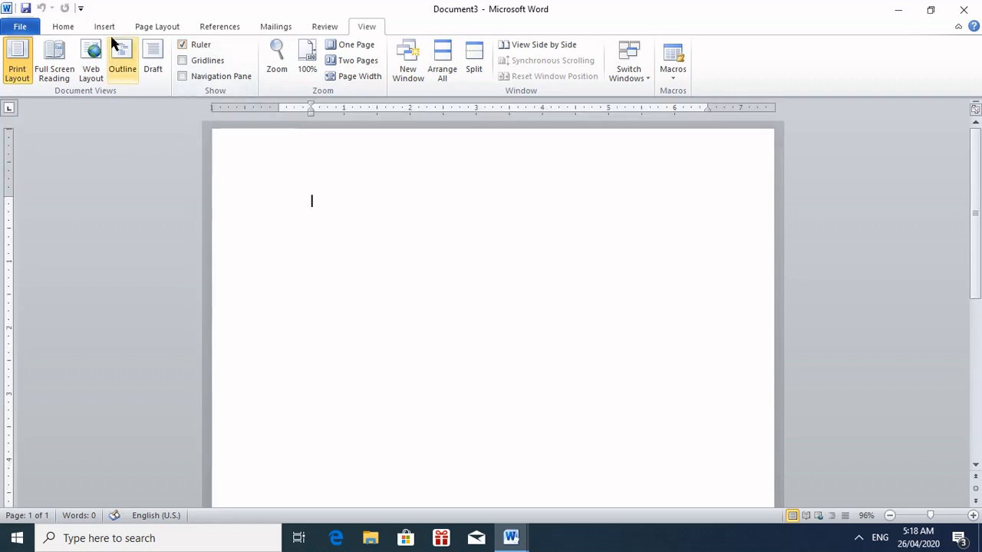
click(68, 27)
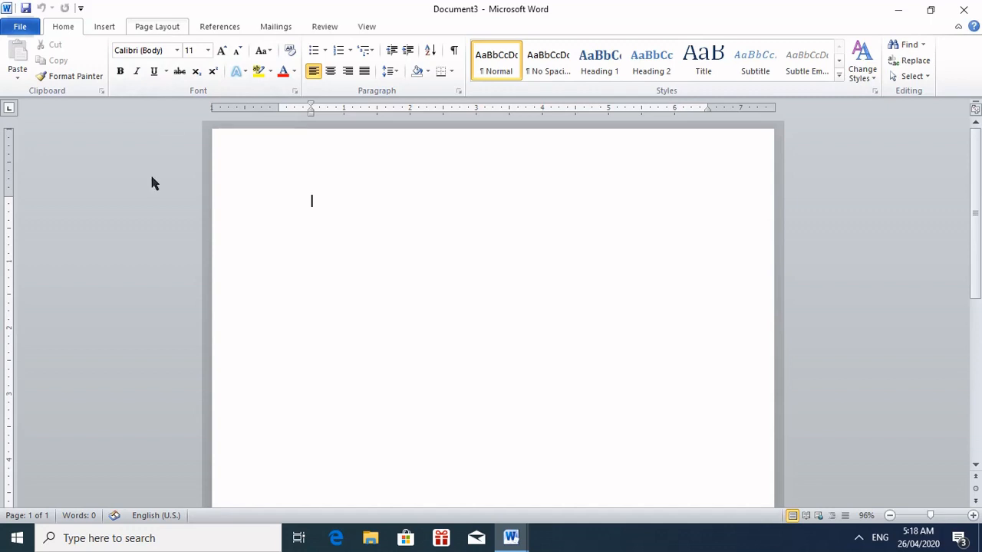
- Apply the Narrow margin preset, 0.5" on all sides, to the page
click(161, 29)
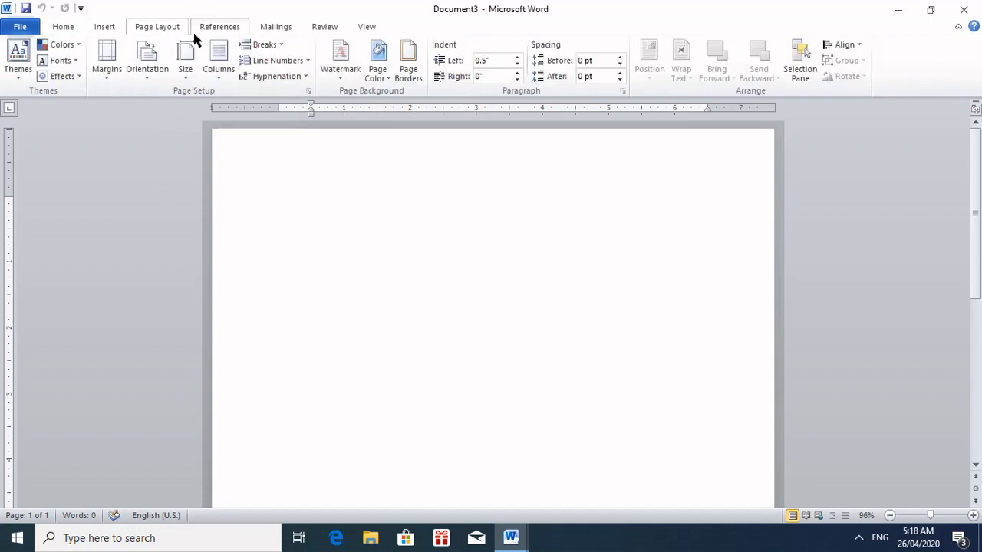
click(113, 74)
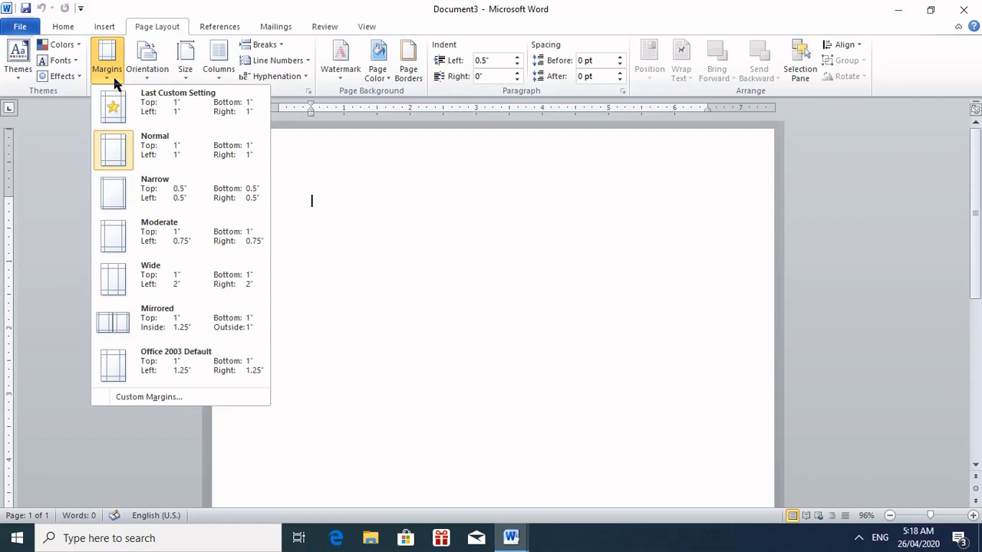
click(191, 199)
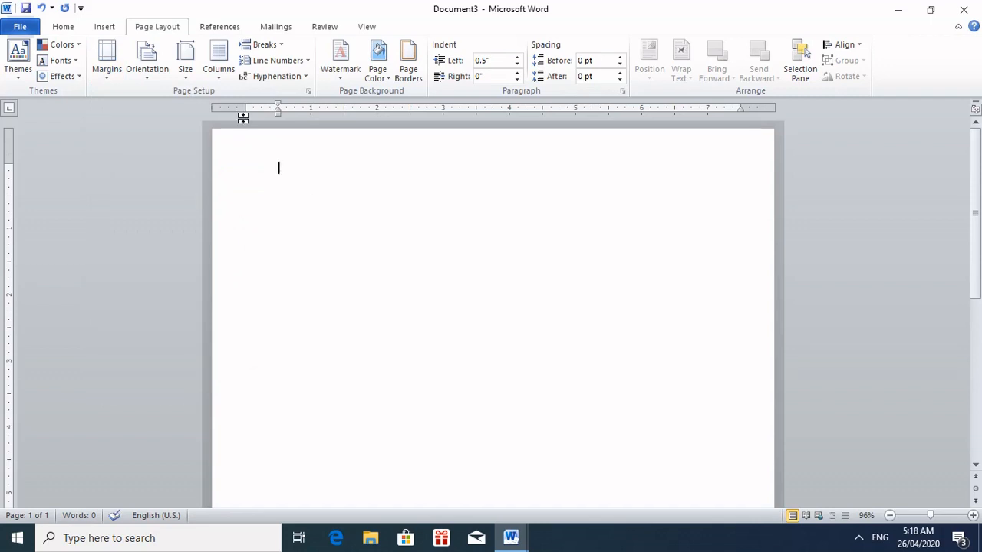
- Review the page orientation options and the list of available paper sizes without choosing any
click(140, 78)
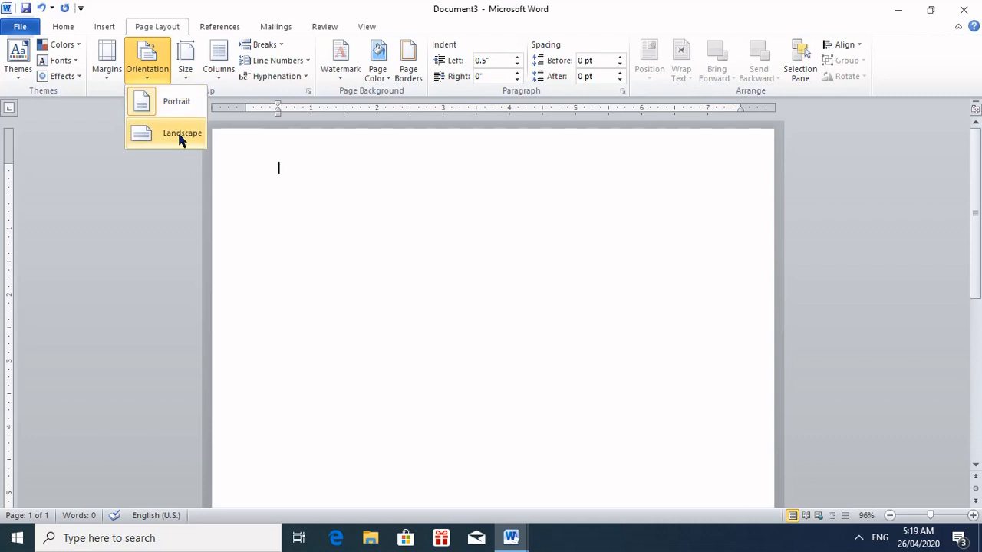
click(278, 3)
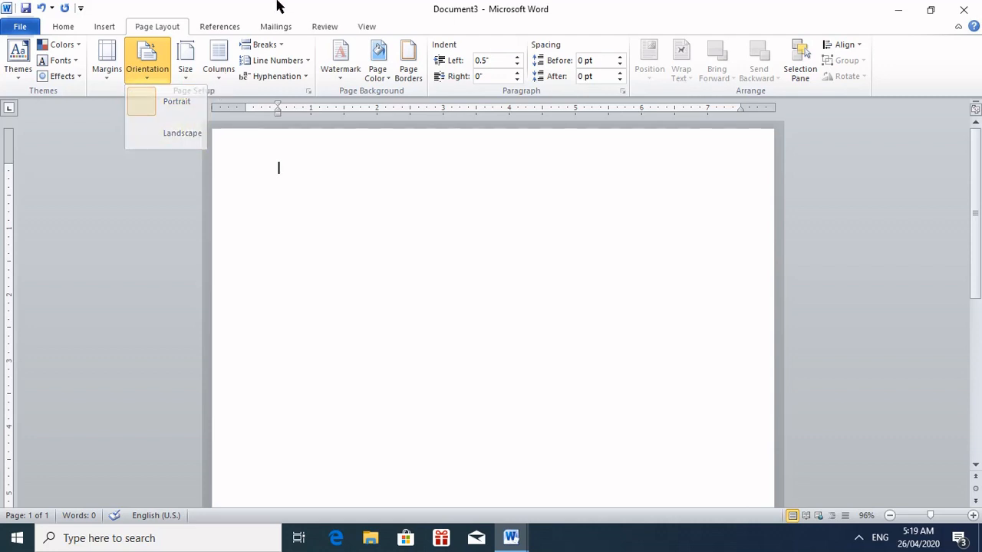
click(188, 77)
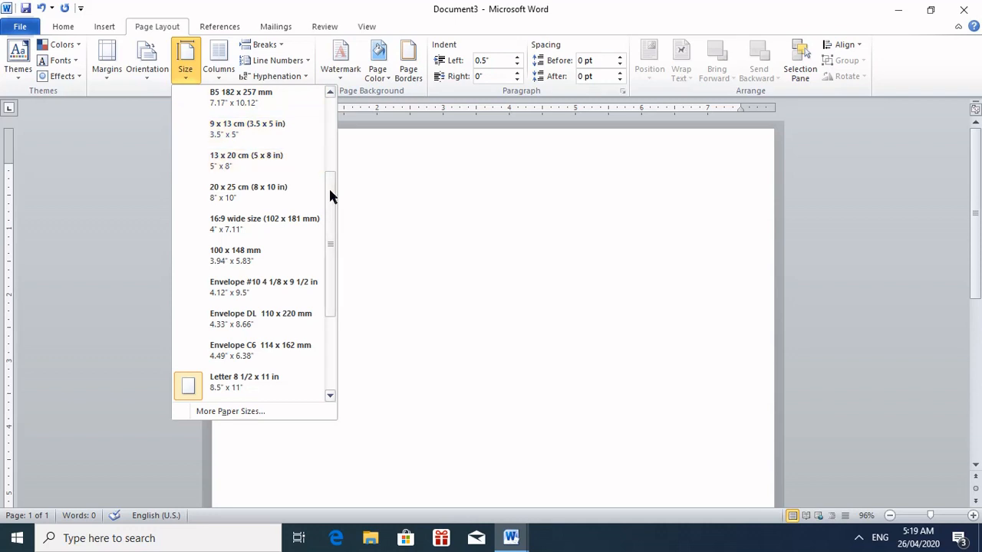
drag(330, 190, 333, 223)
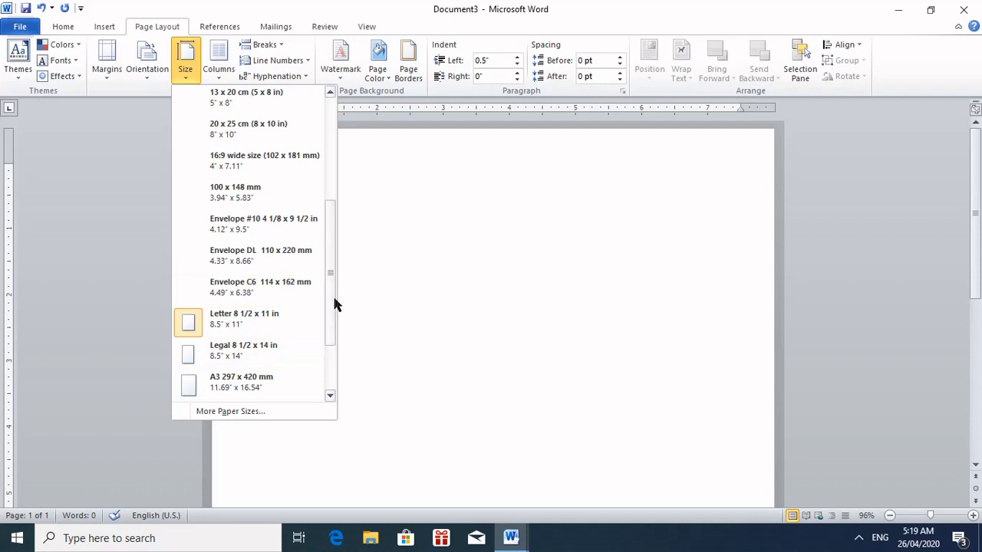
drag(333, 302, 343, 191)
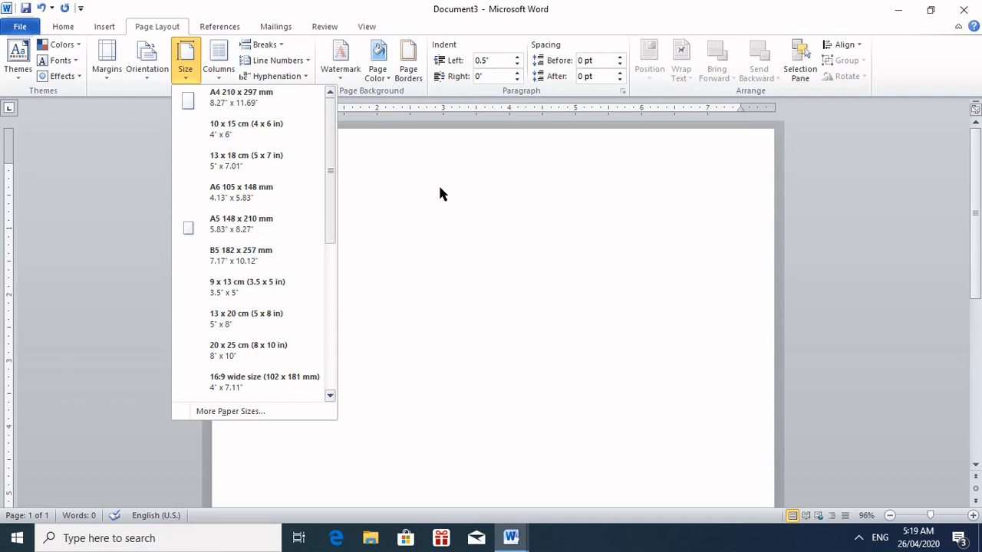
click(455, 204)
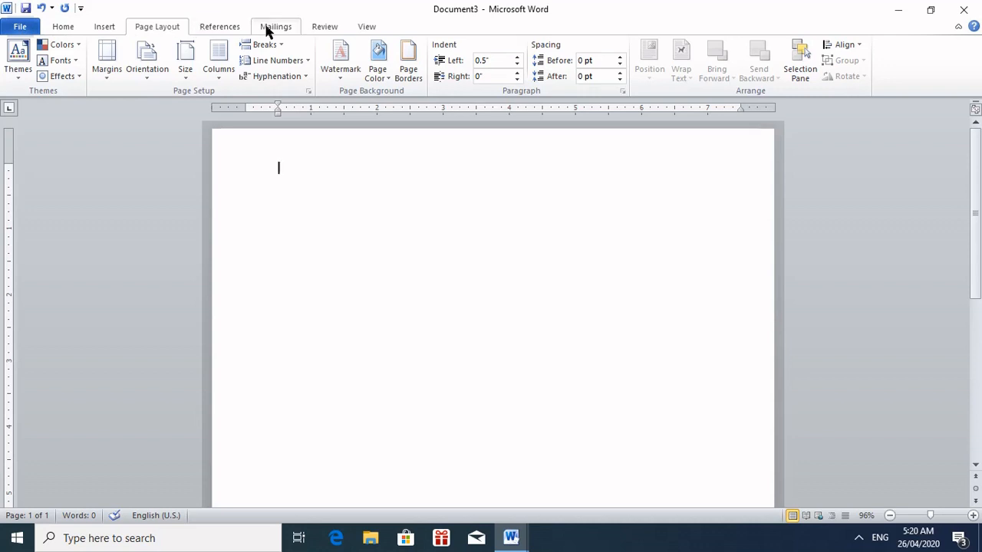
- Examine the document information and the available formatting, insertion and page layout commands
click(17, 26)
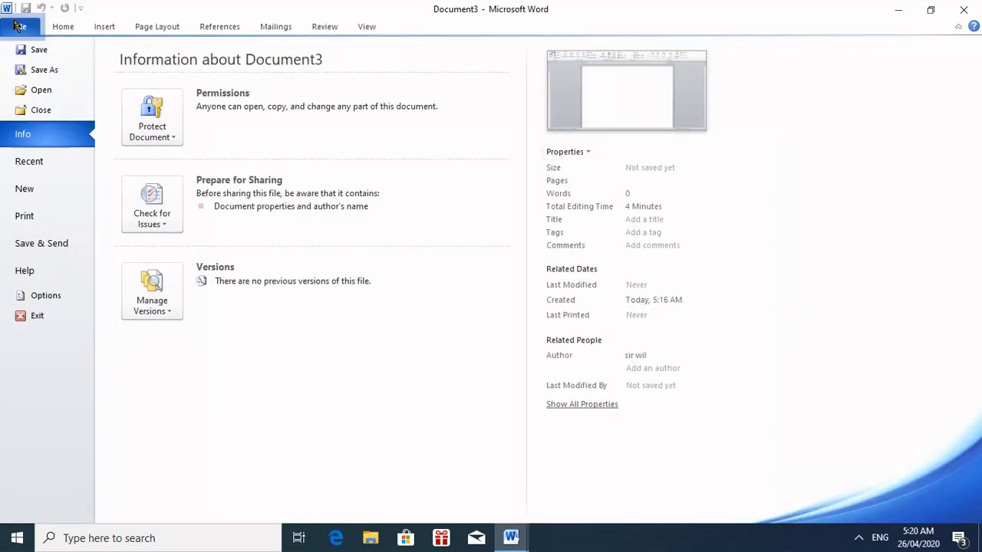
click(60, 27)
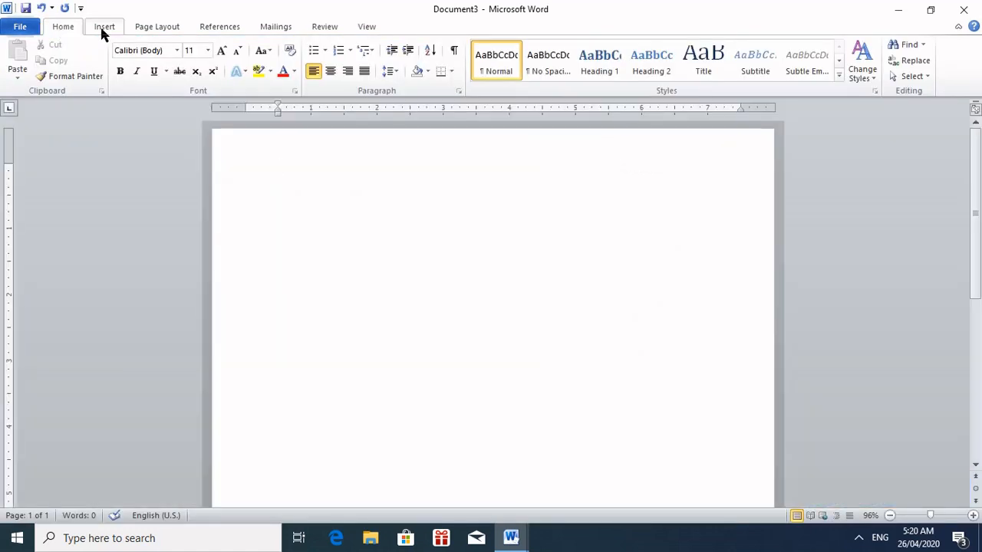
click(101, 30)
click(65, 28)
click(108, 28)
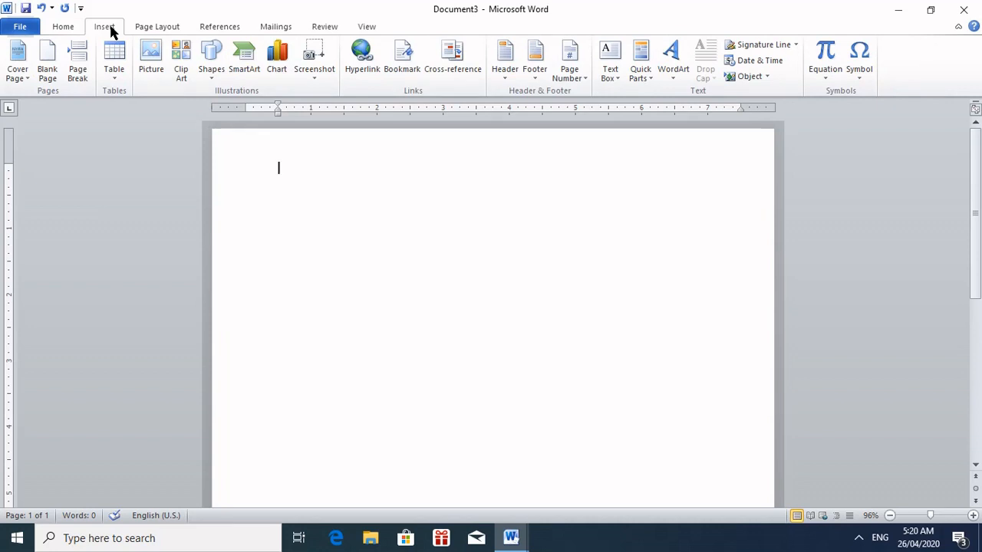
click(149, 30)
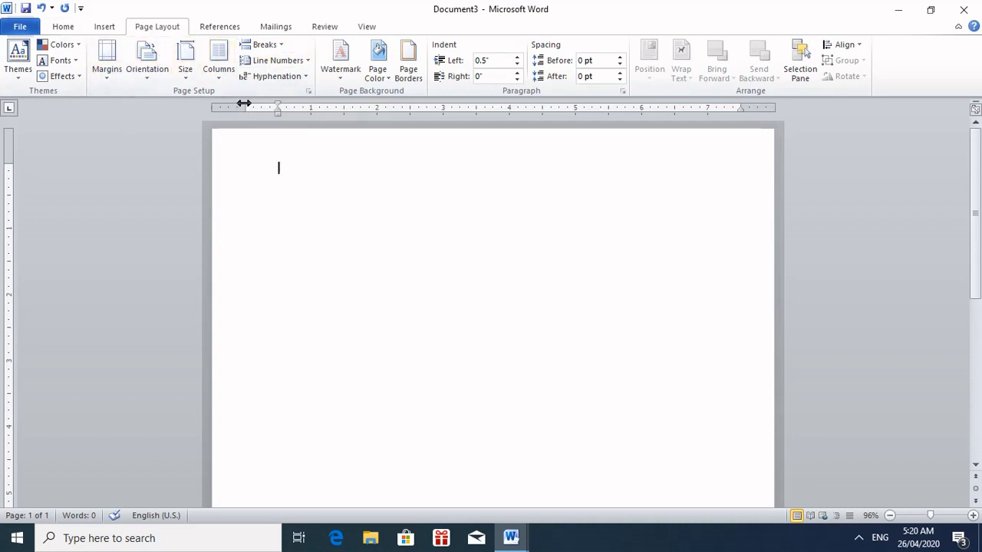
click(104, 28)
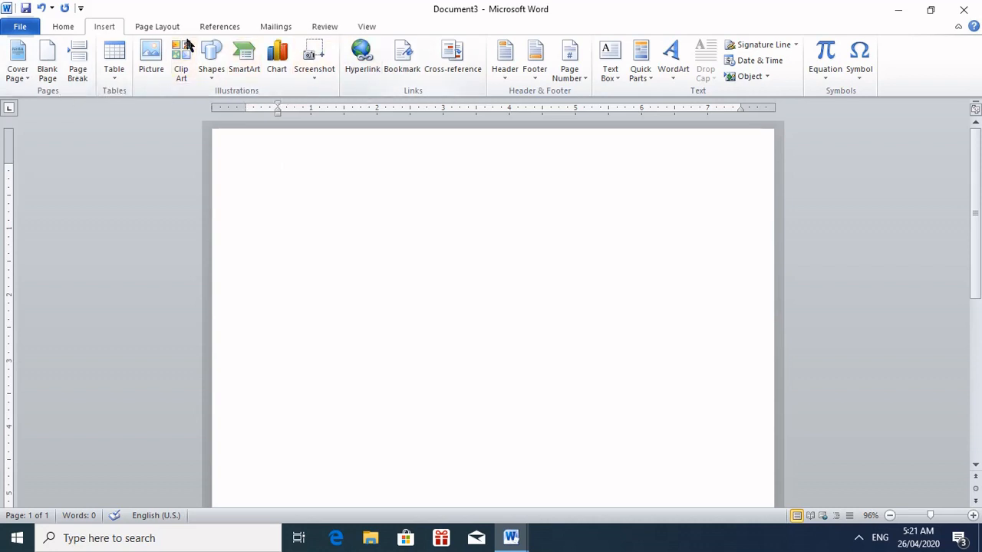
click(151, 28)
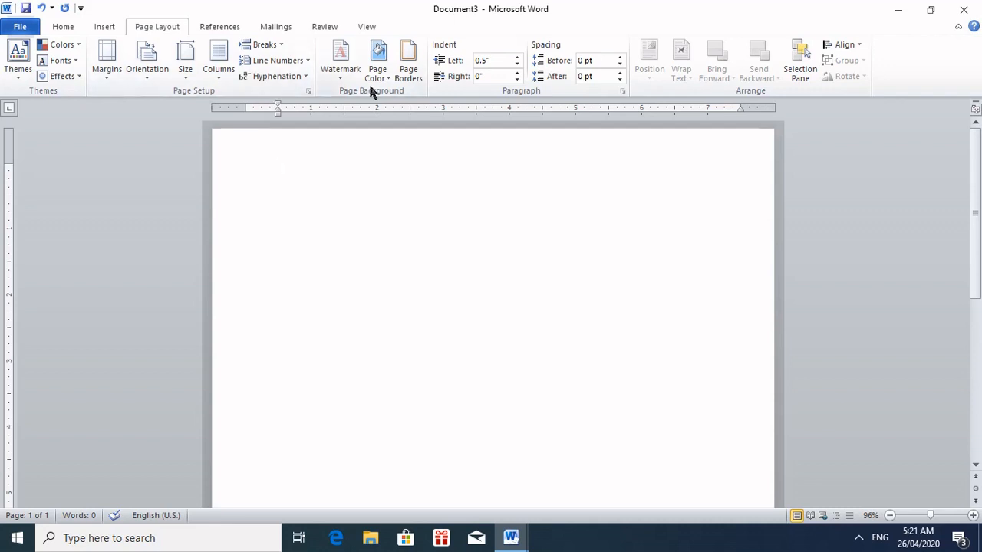
click(103, 29)
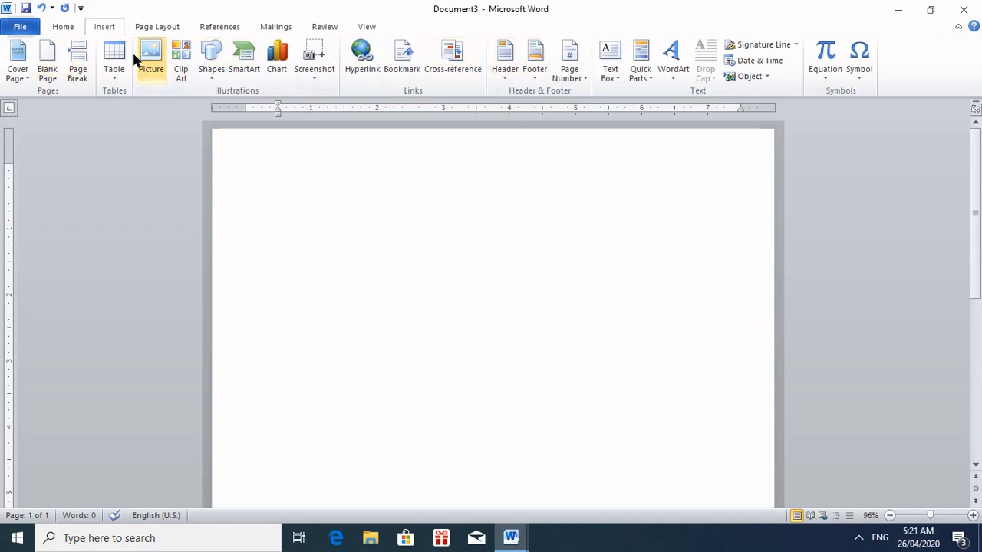
- Try the strikethrough, double strikethrough, subscript and small caps font effects, and discard the font changes
click(62, 28)
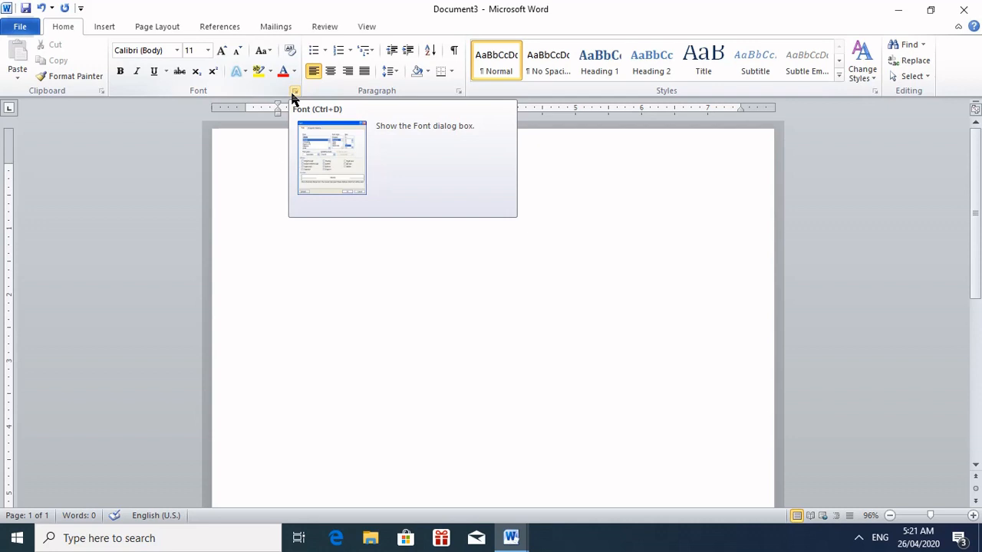
click(294, 93)
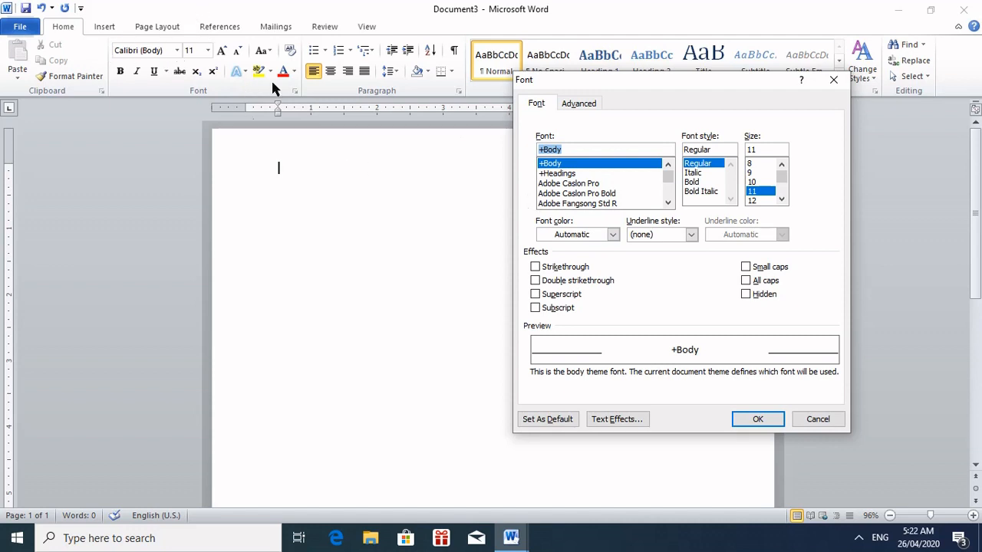
click(566, 267)
click(583, 282)
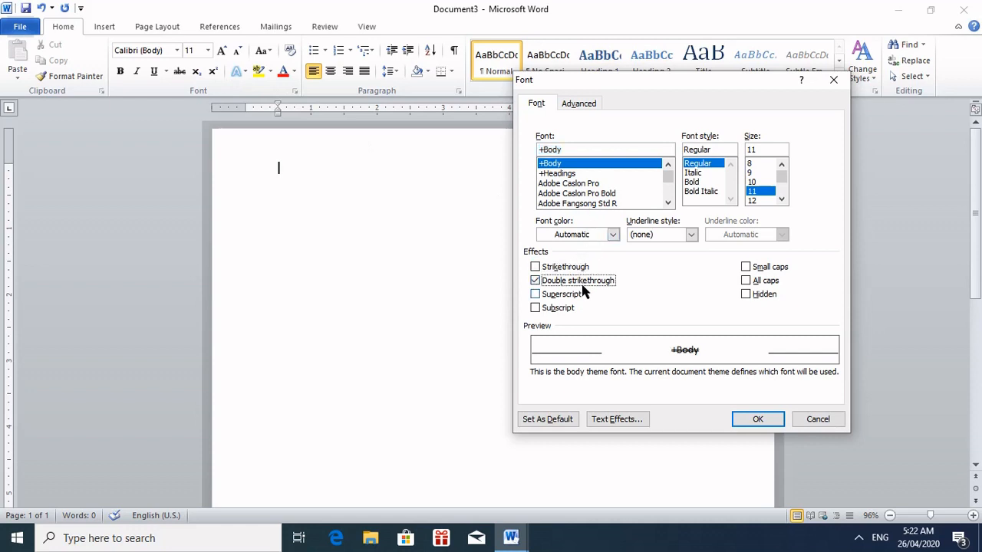
click(748, 266)
click(535, 267)
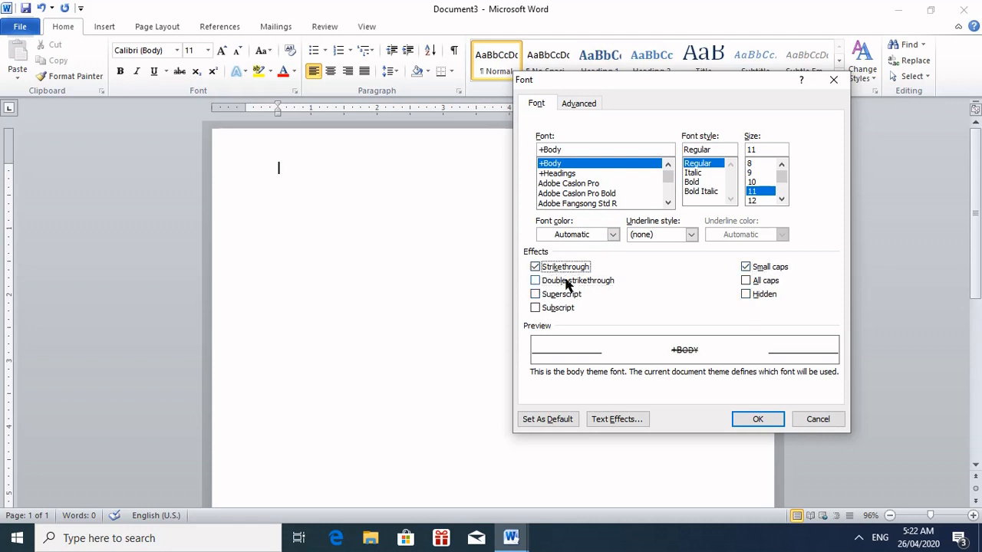
click(564, 307)
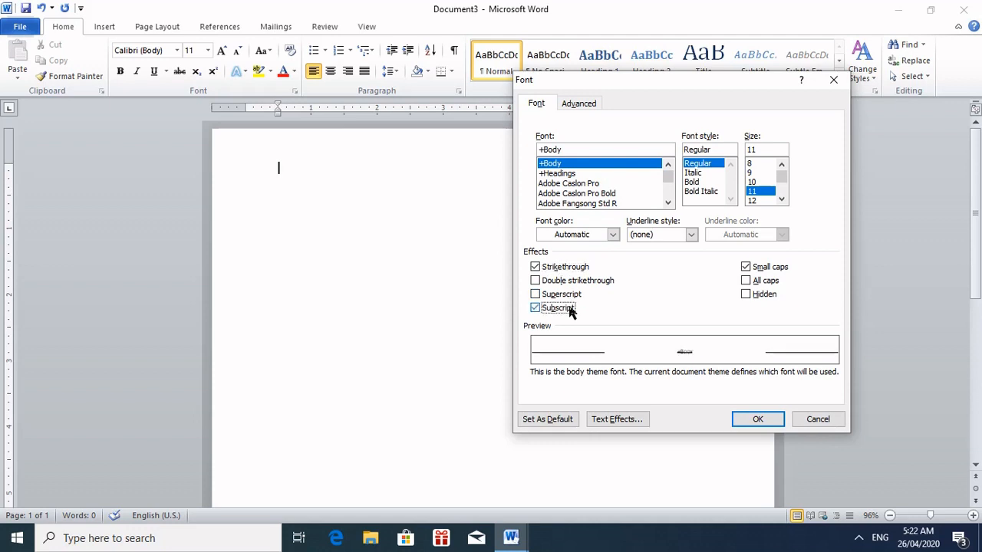
click(546, 267)
click(575, 309)
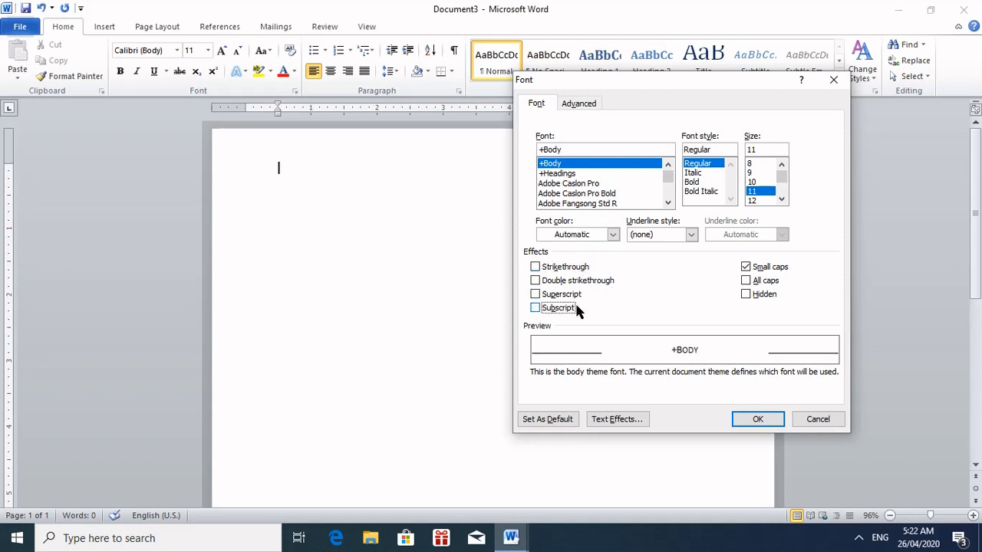
click(821, 421)
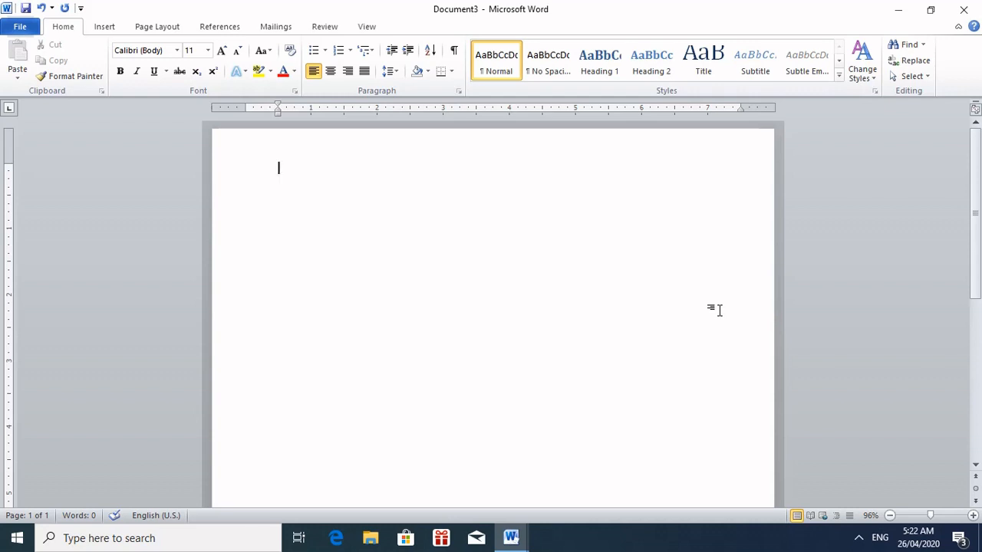
- Enter the date "April 26, 2020" and, on the line beneath it, "Name:" followed by an underscore blank
text(april 26)
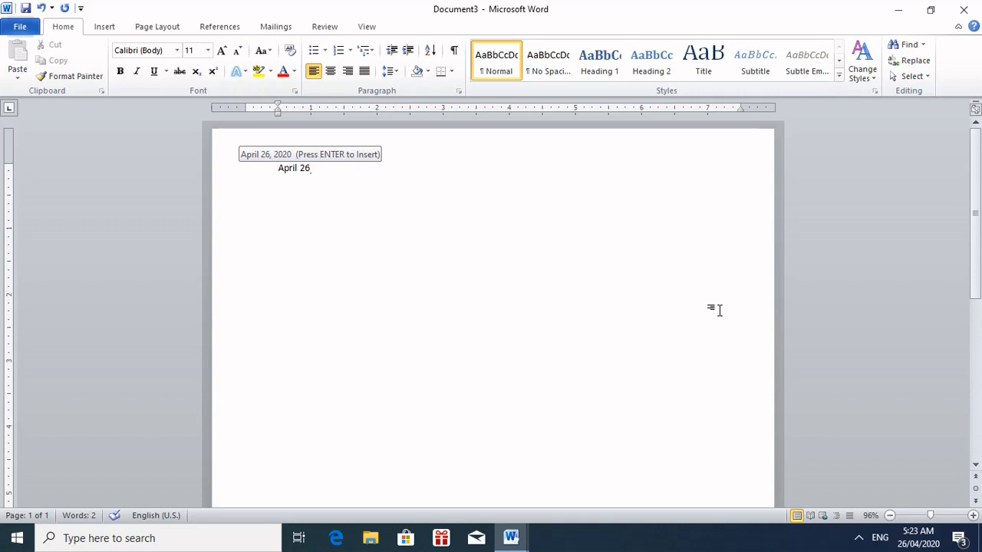
key(Return)
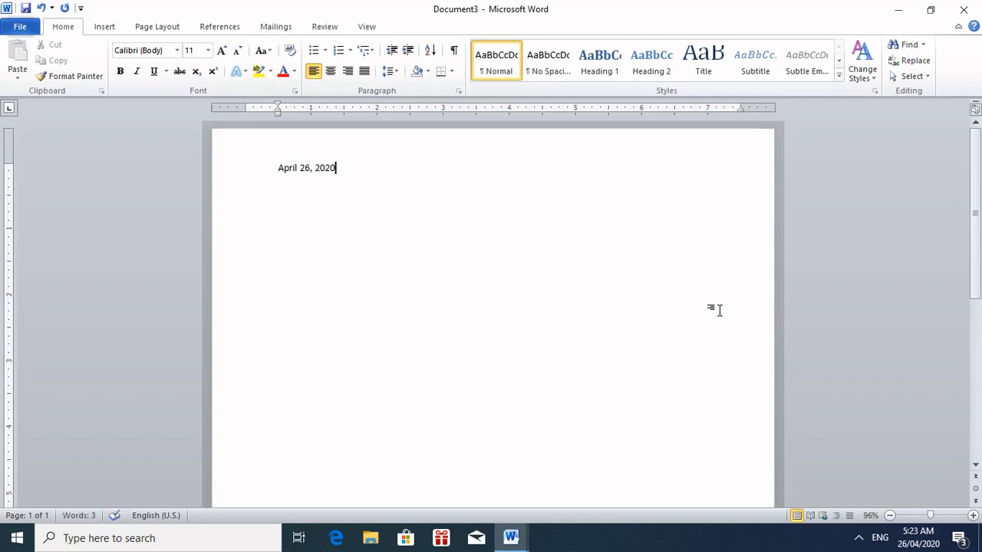
key(Return)
text(Nam)
key(BackSpace)
text(ma)
key(BackSpace)
text(e: ____________________)
key(Return)
- Add a "Section:" line with an underscore blank, leave one empty line, and enter the word "Title"
text(S)
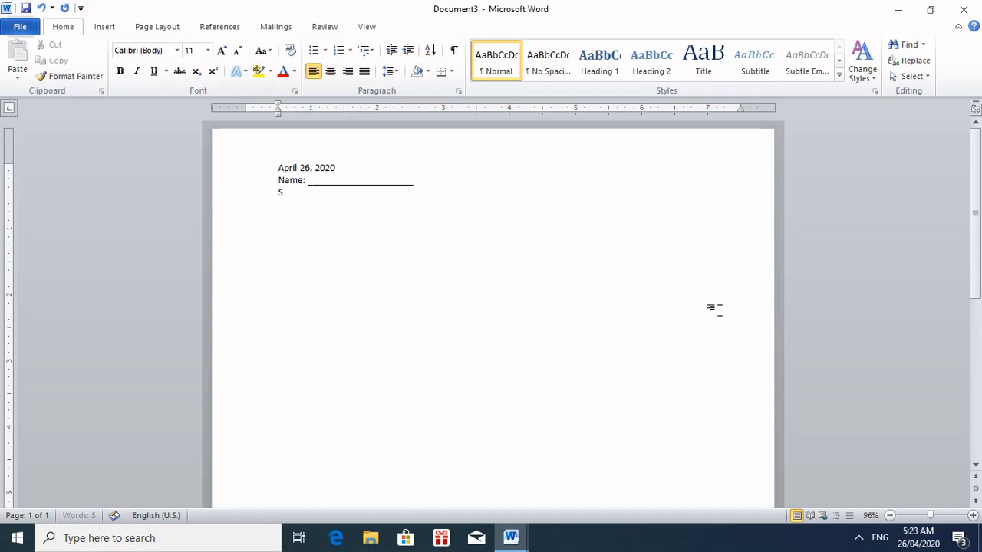
text(ection: ___________________)
key(Return)
key(Return)
text(T)
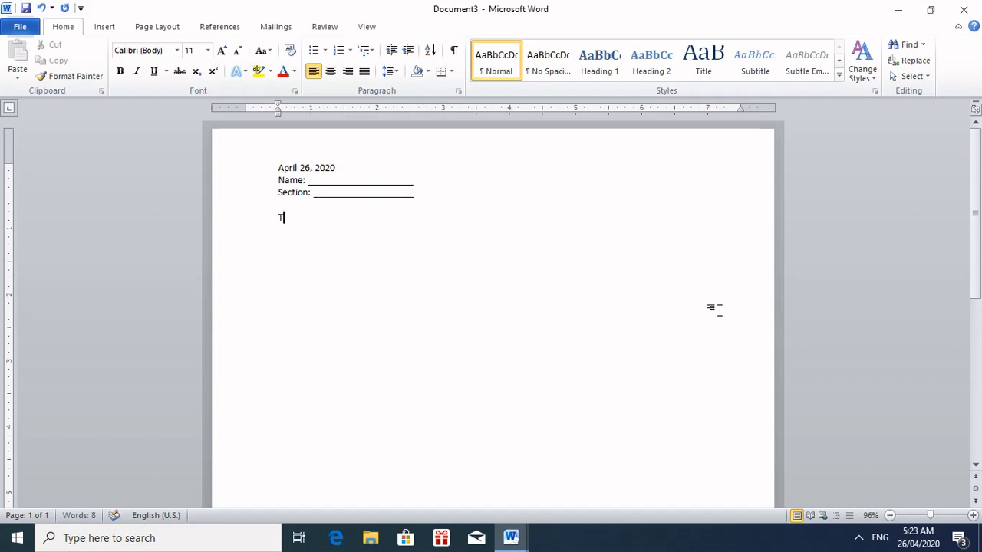
text(itle)
click(427, 155)
click(358, 194)
click(279, 316)
double_click(279, 315)
key(ctrl+z)
- Insert several empty lines below "Title" and enter the sample text "jvjdv"
key(Return)
key(Return)
key(Return)
key(Return)
key(Return)
key(Return)
key(Return)
text(jvjdv)
- Make the word "Title" bold and set it in Adobe Caslon Pro Bold at 36 pt
click(325, 220)
drag(324, 221, 264, 218)
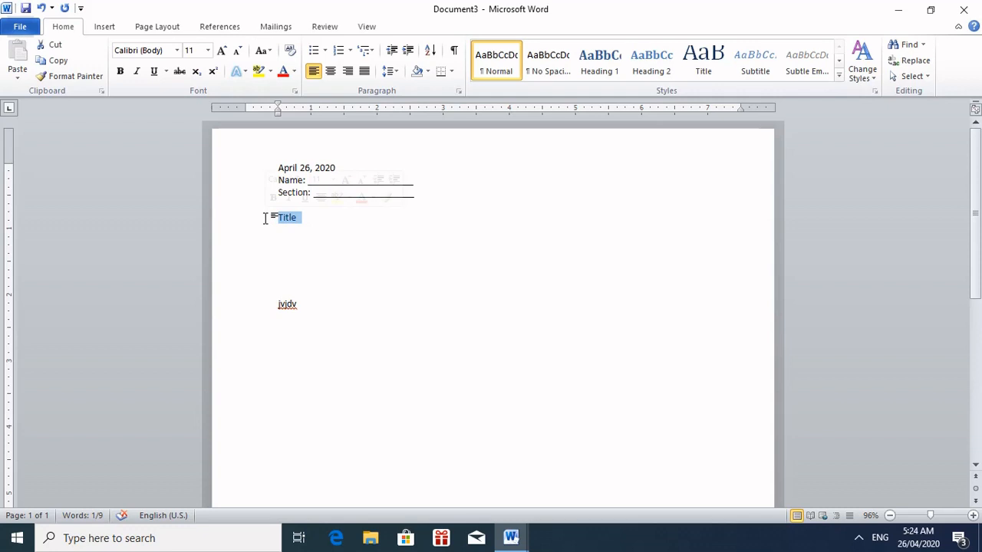
click(125, 74)
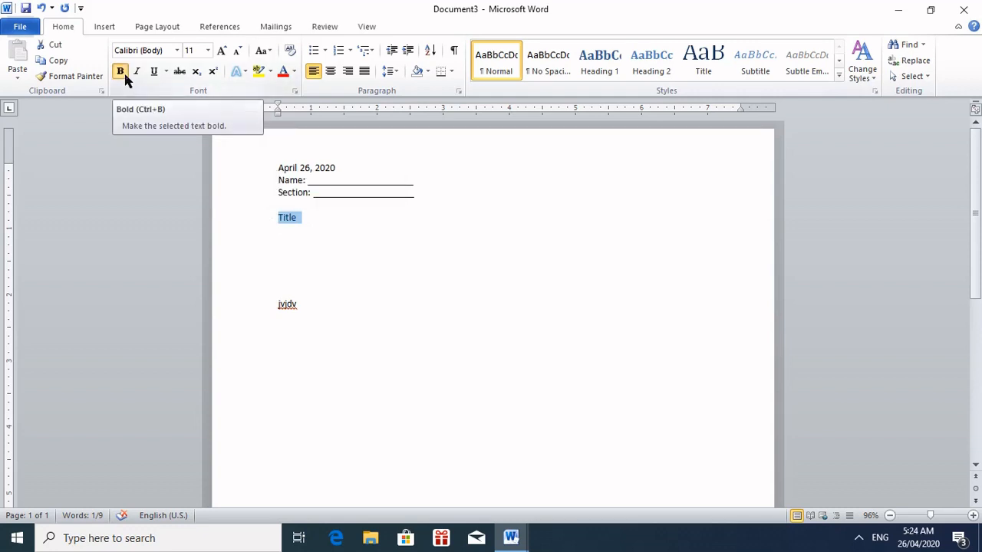
click(207, 51)
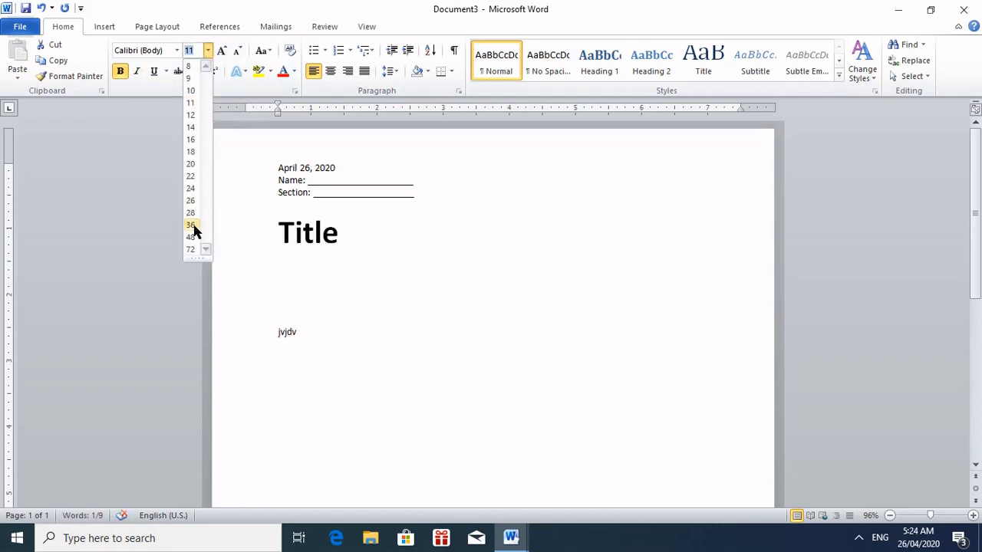
click(191, 225)
click(176, 50)
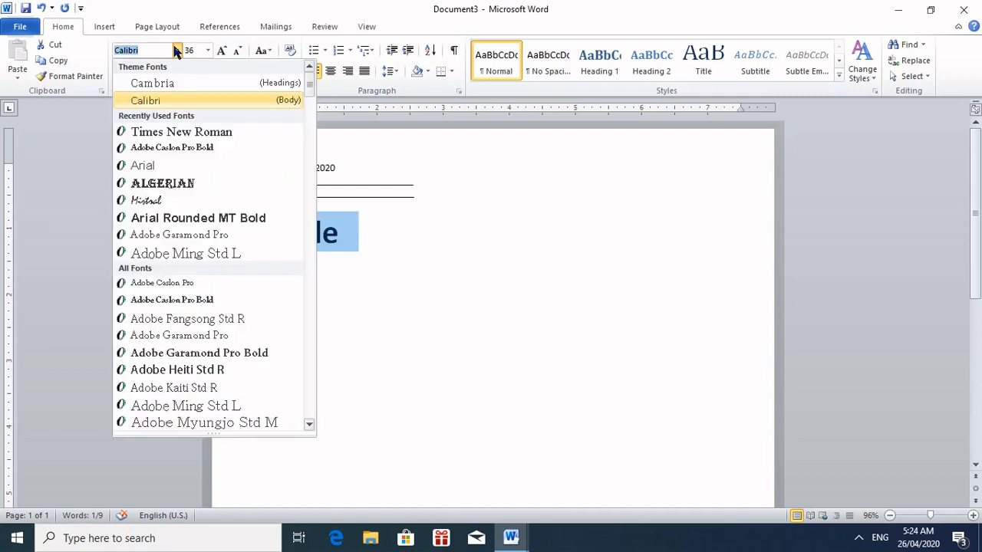
click(179, 153)
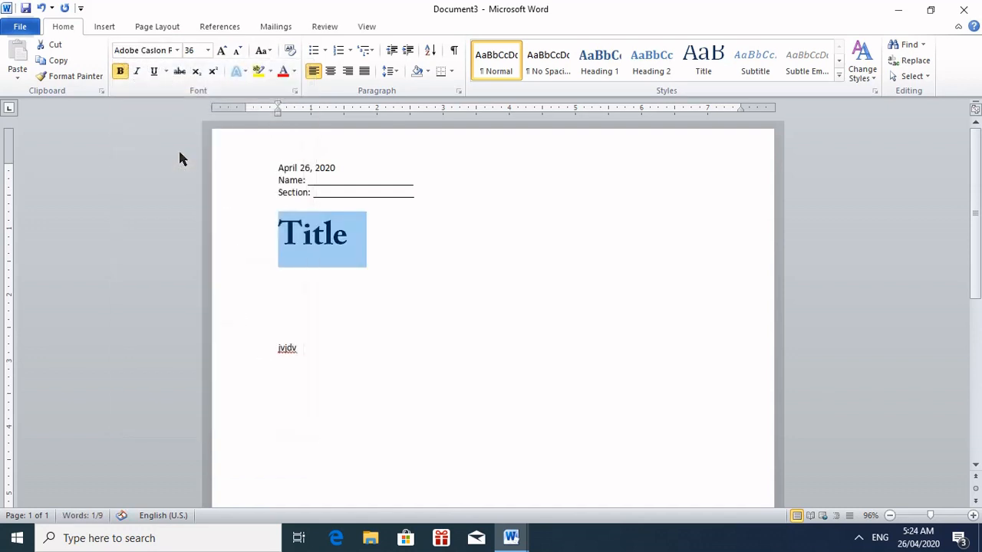
- Color the word "Title" red, make it italic and underlined, and center it on the page
click(282, 71)
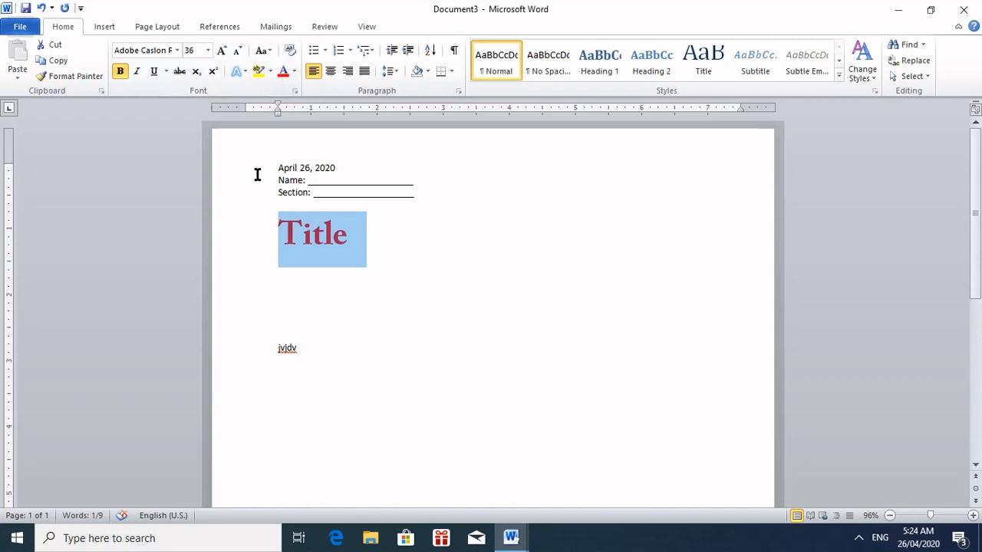
click(137, 72)
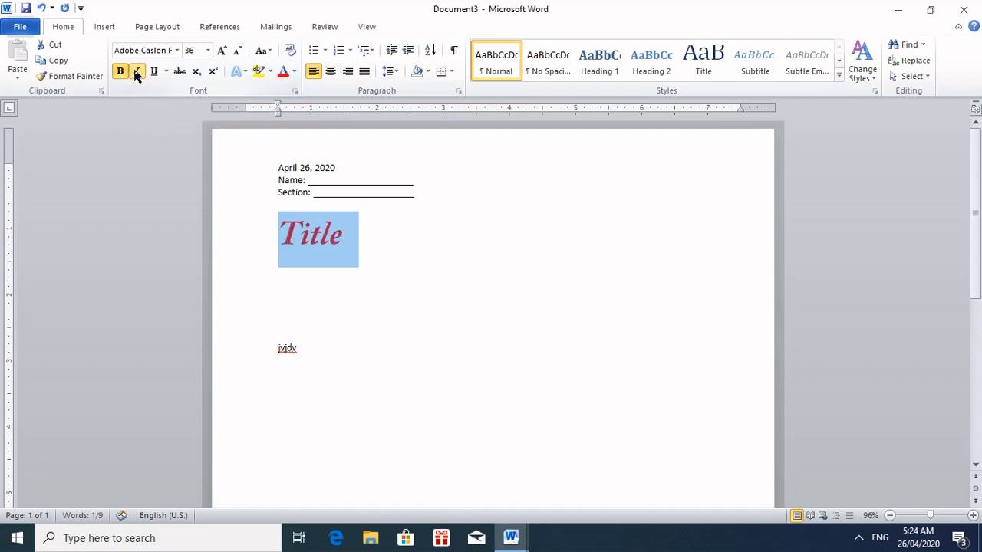
click(151, 76)
click(331, 71)
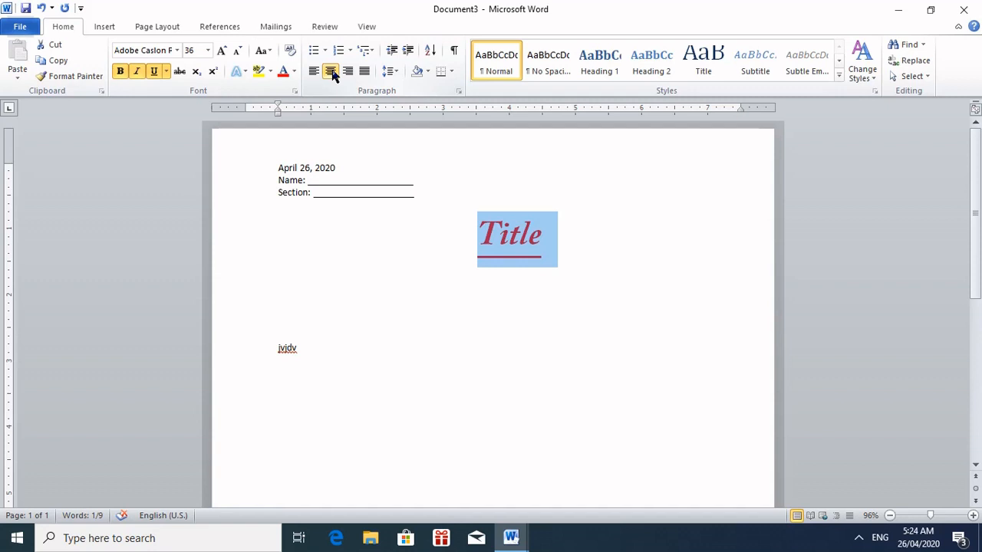
- Undo the centering, underline, italic, color, typeface and size changes made to "Title", keeping it bold
key(ctrl+l)
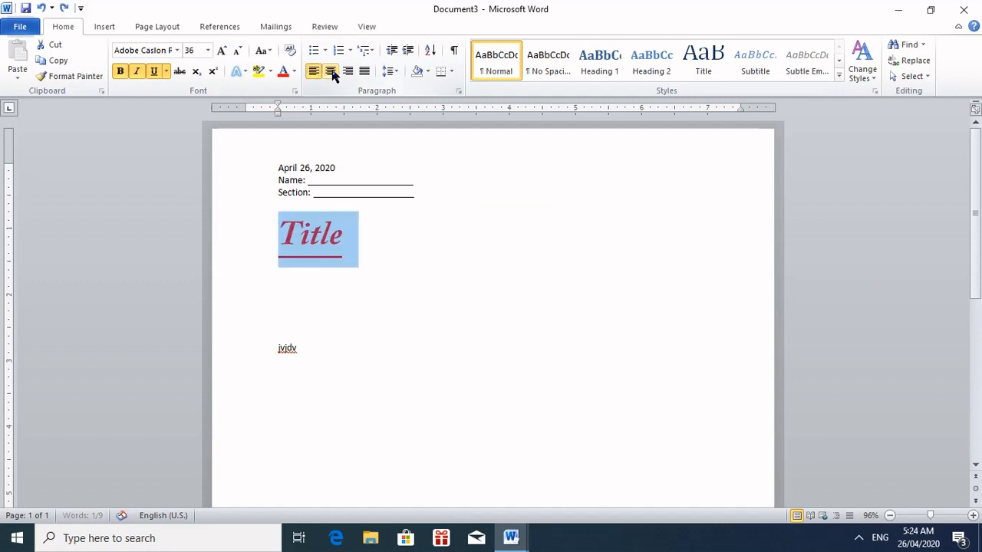
key(ctrl+u)
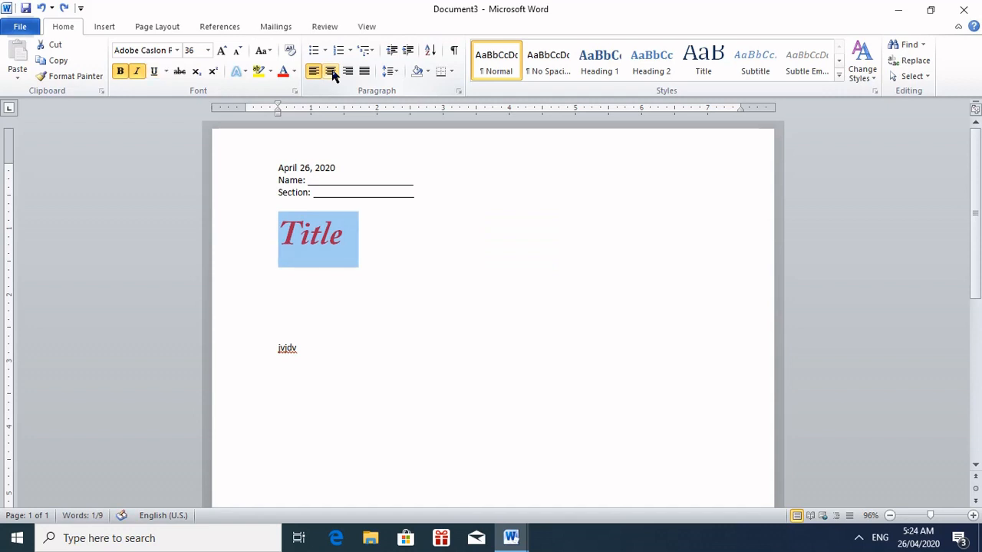
key(ctrl+i)
key(ctrl+z)
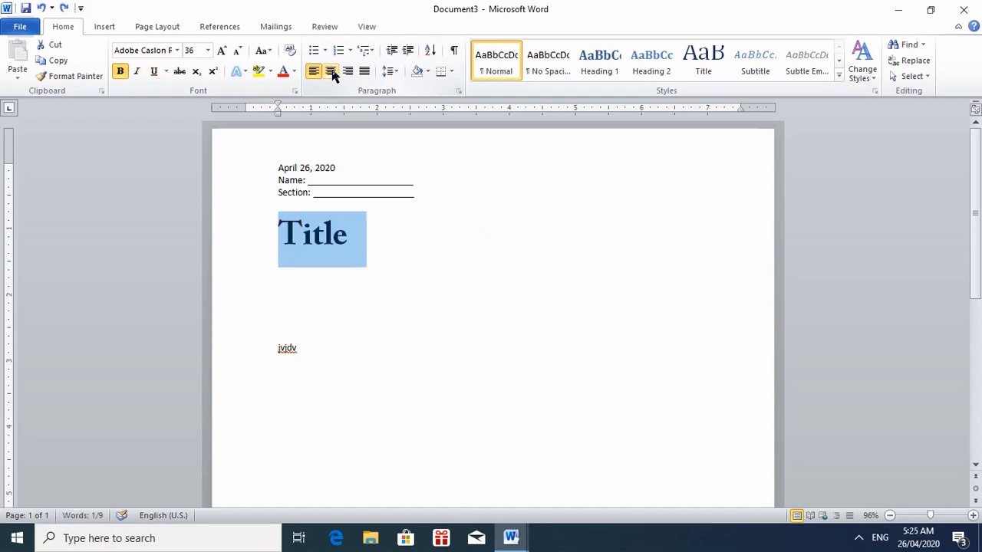
key(ctrl+z)
key(ctrl+z)
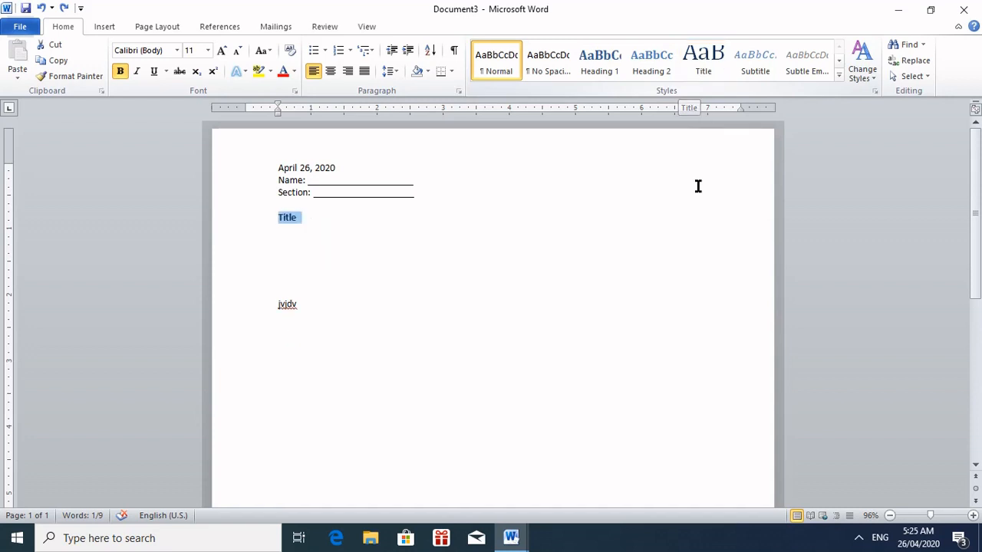
- Apply the Title style to the word "Title" and center it on the page
click(692, 69)
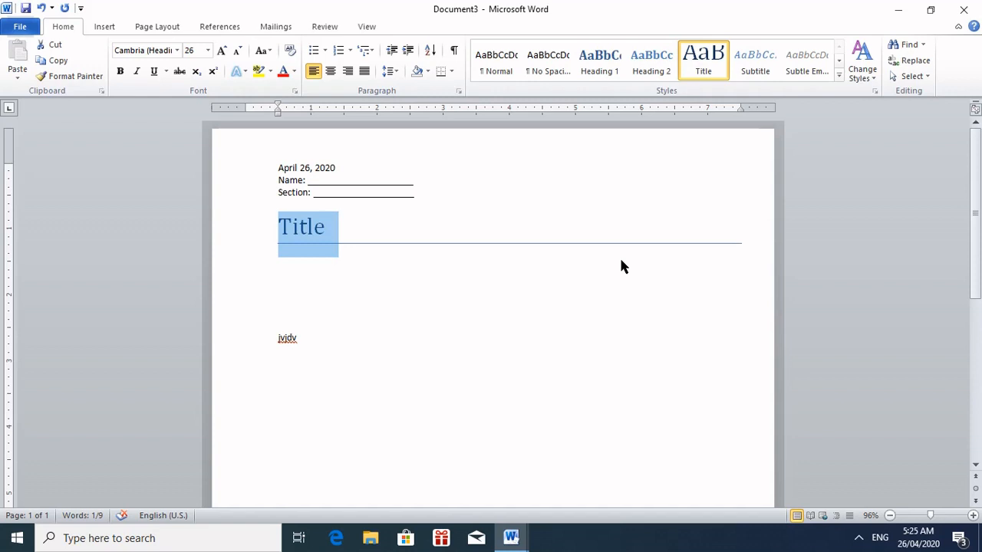
click(331, 71)
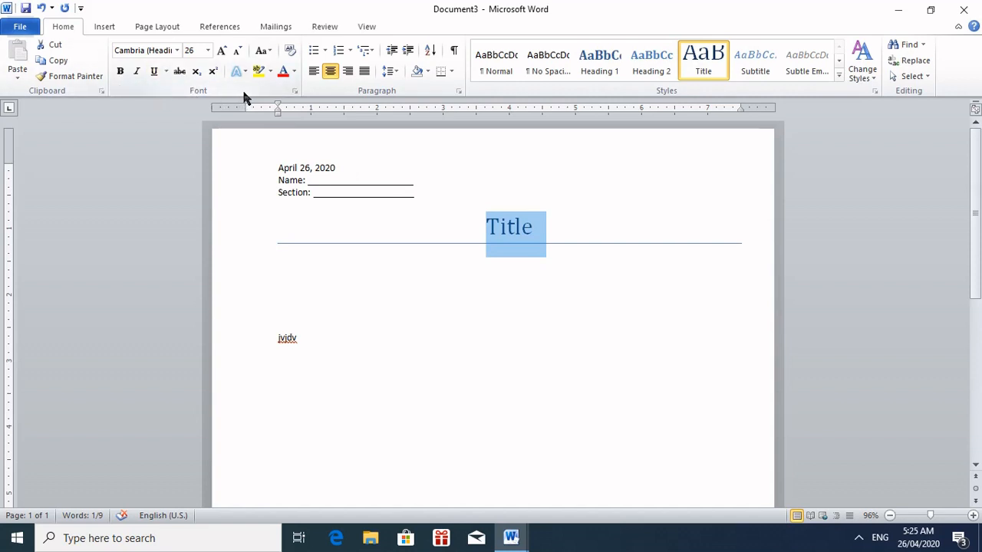
- Add three more empty lines between the heading and the sample text "jvjdv"
click(279, 266)
key(Return)
key(Return)
key(Return)
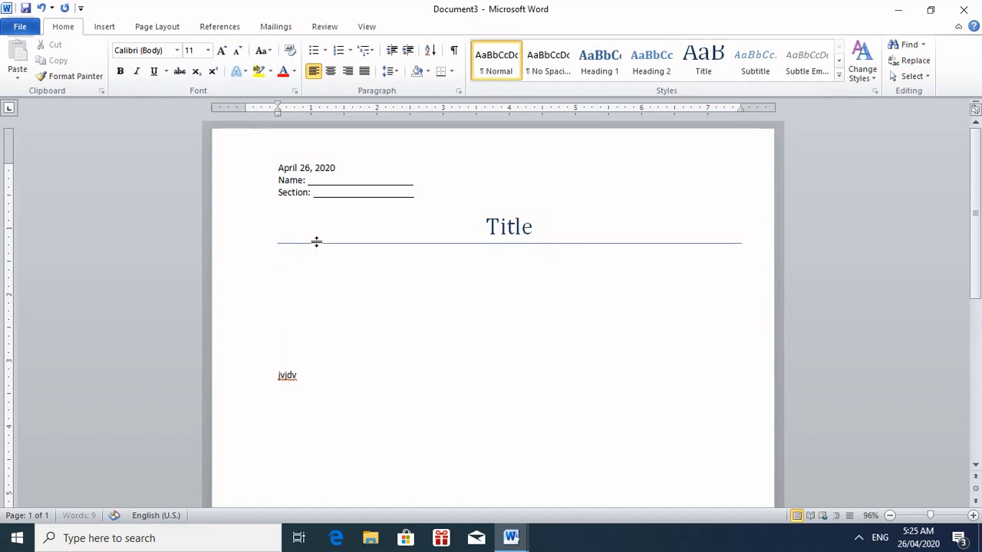
- Insert the picture "sample pic" from the Desktop on the first line below the title
click(307, 262)
click(106, 27)
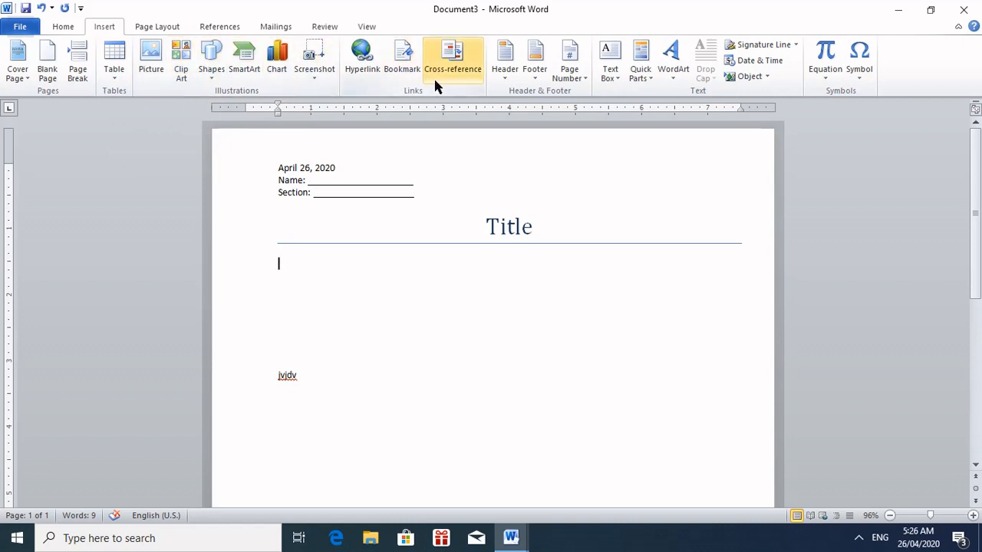
click(155, 74)
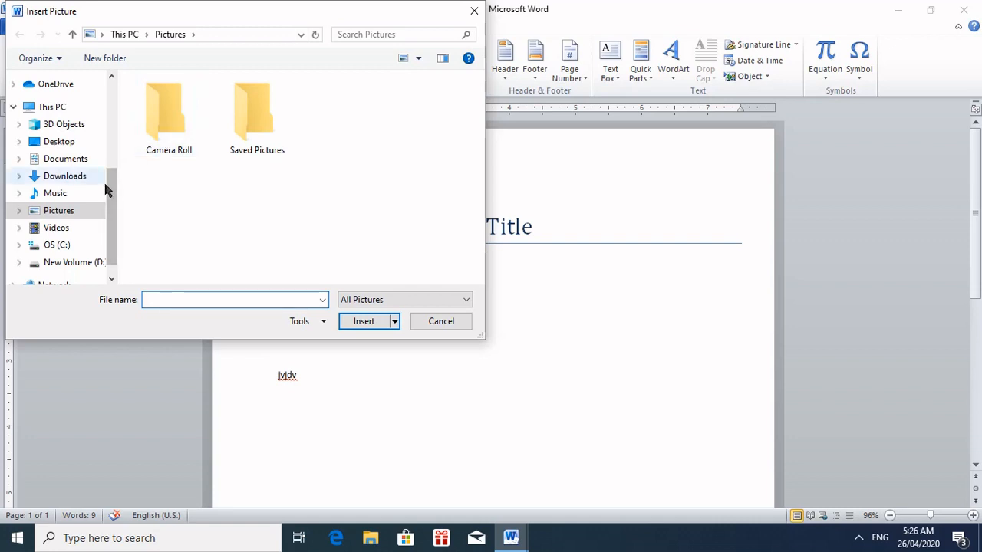
click(55, 142)
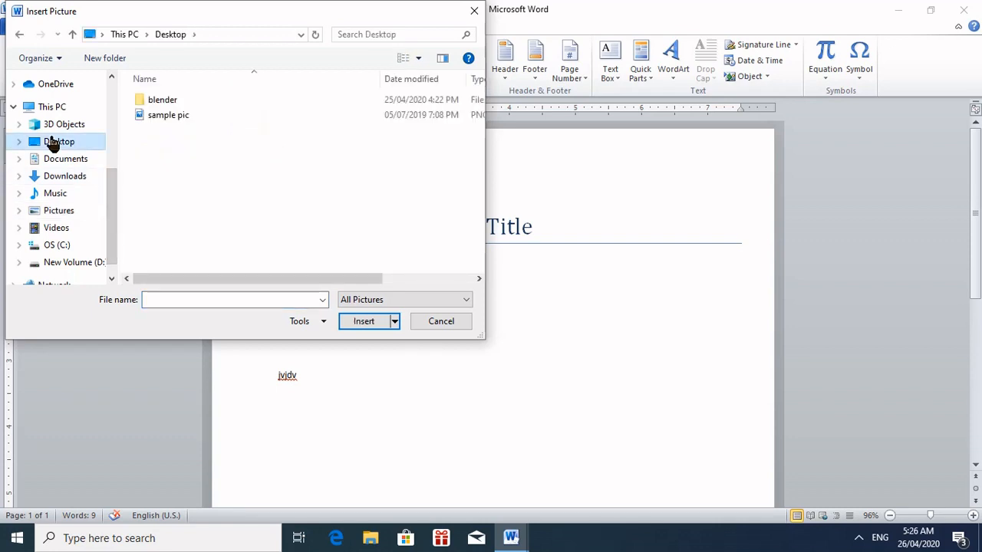
click(170, 121)
click(359, 321)
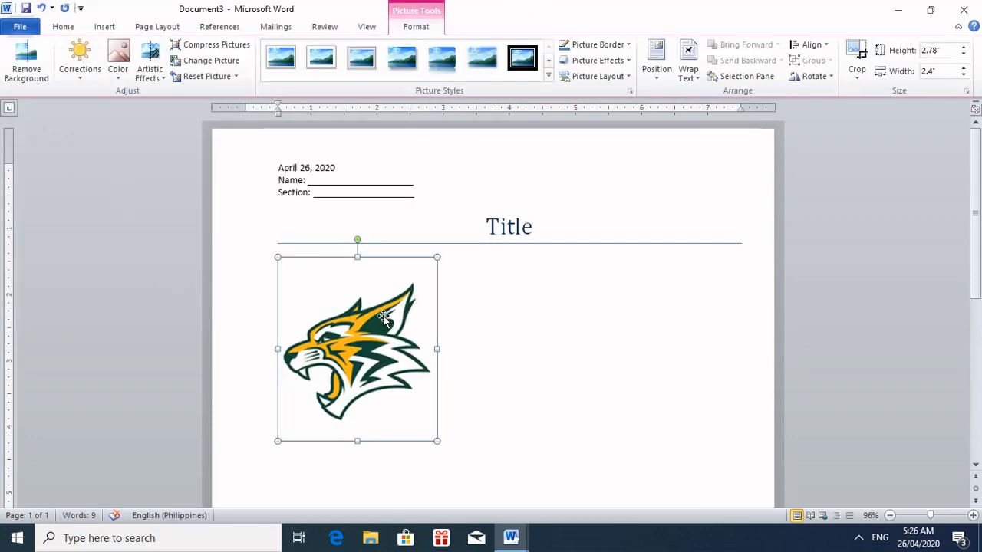
- Set the picture's text wrapping to Behind Text and move it right and slightly up, under the title
drag(387, 319, 398, 325)
drag(406, 328, 544, 344)
click(696, 78)
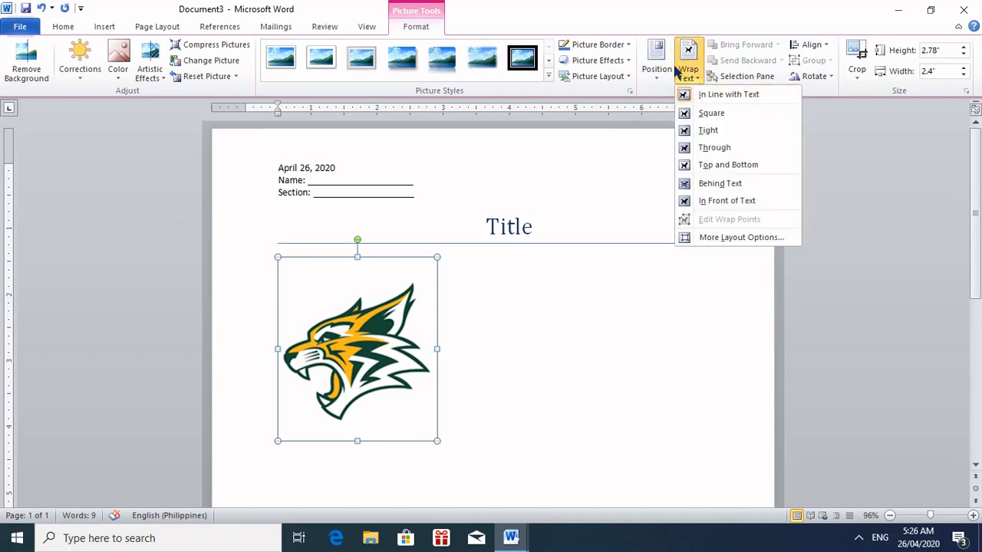
click(721, 185)
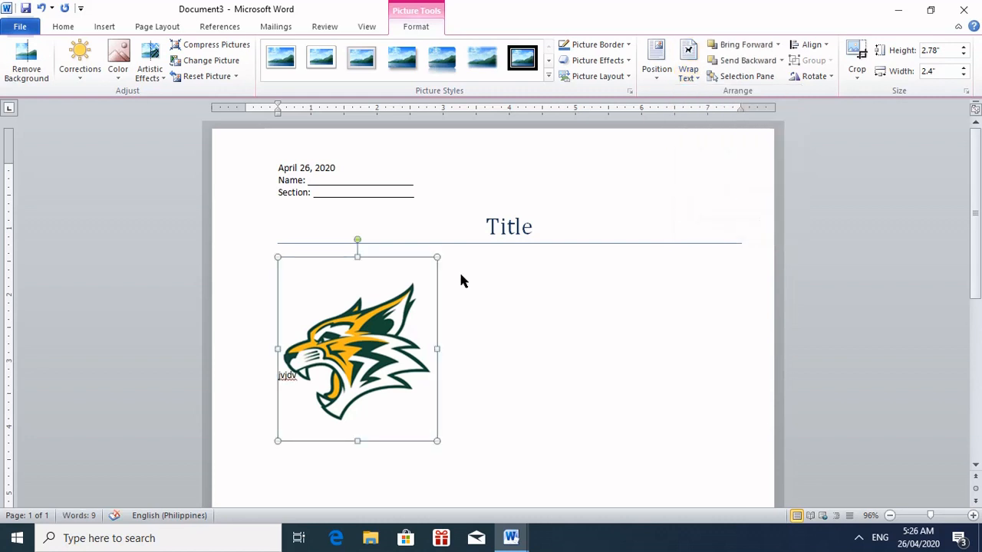
drag(358, 325, 421, 286)
click(543, 199)
click(543, 200)
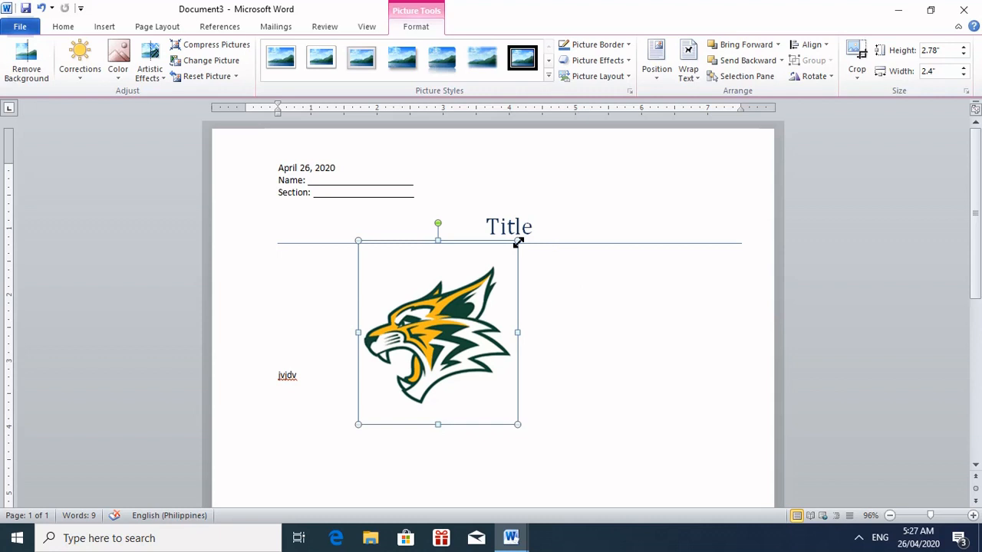
- Shrink the picture to about 1.7" by 1.47", narrow it to about 0.67", and try squashing and restretching its height
drag(518, 241, 436, 292)
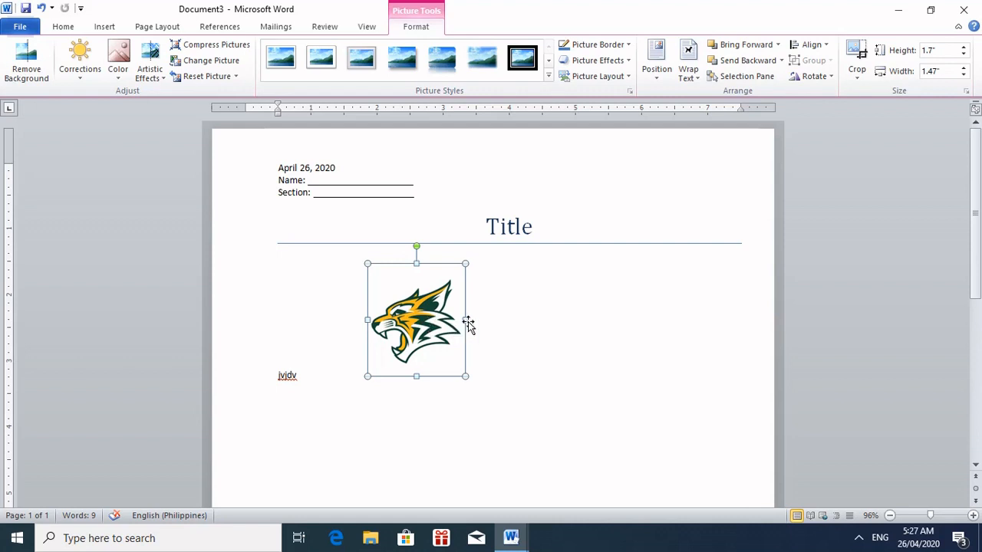
drag(466, 319, 413, 320)
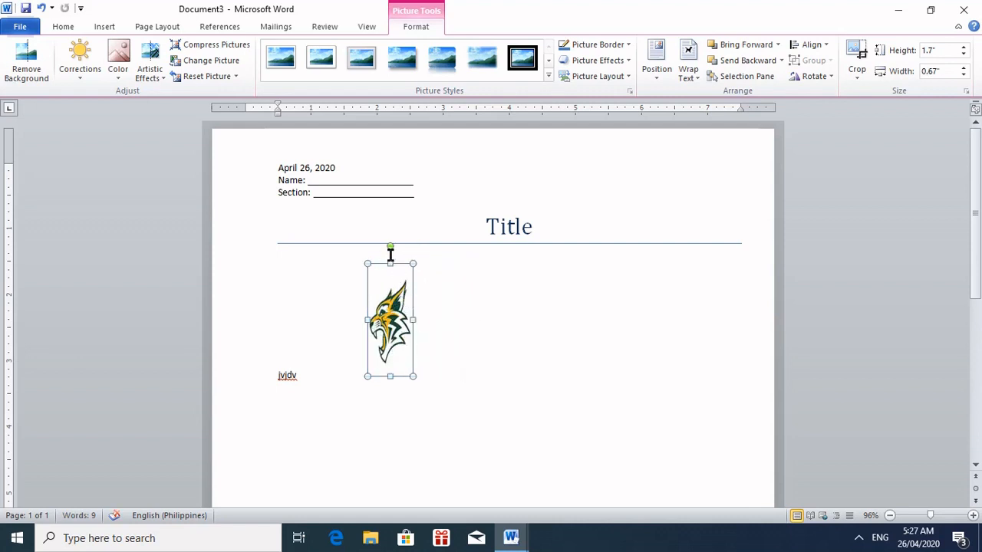
drag(390, 263, 390, 312)
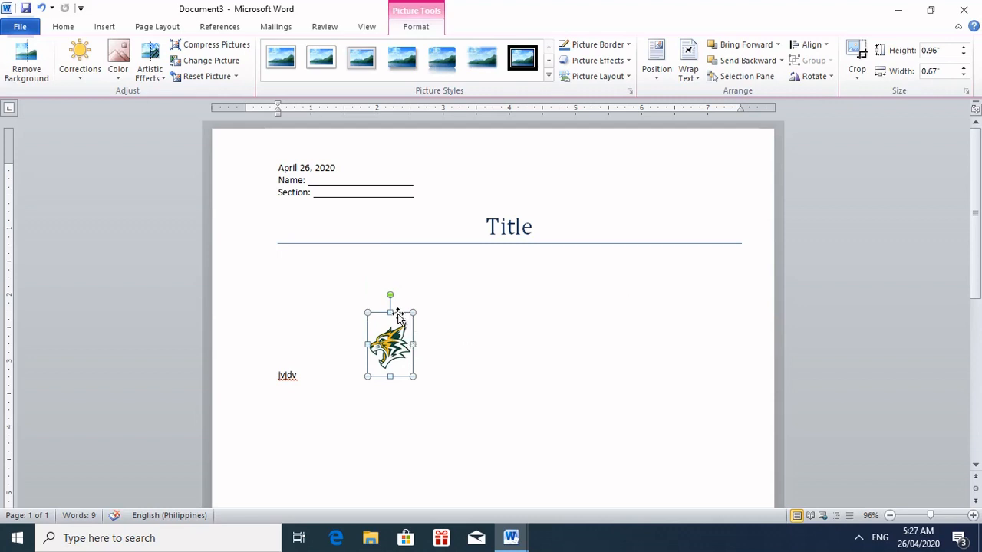
drag(392, 310, 403, 262)
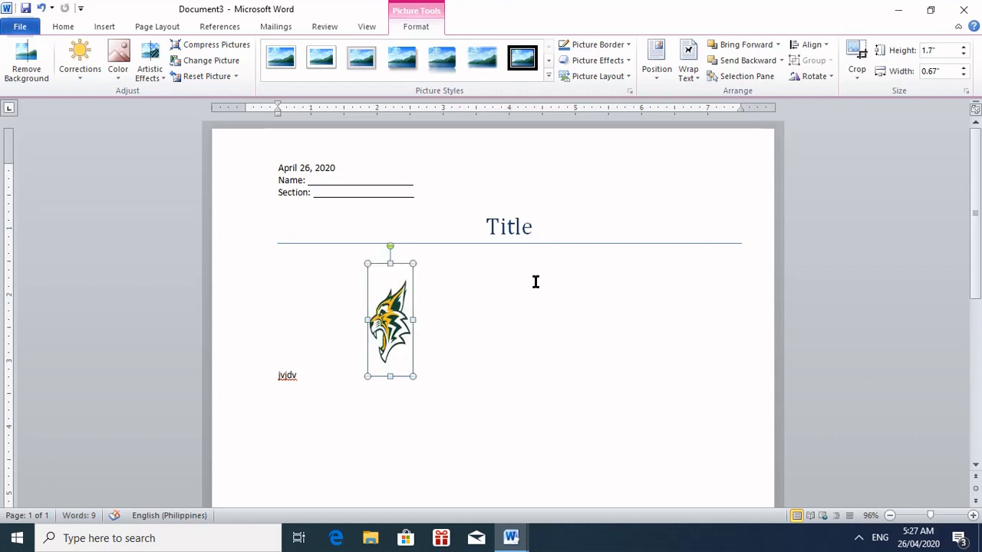
- Undo all the size changes made to the picture
key(ctrl+z)
key(ctrl+z)
key(ctrl+z)
key(ctrl+z)
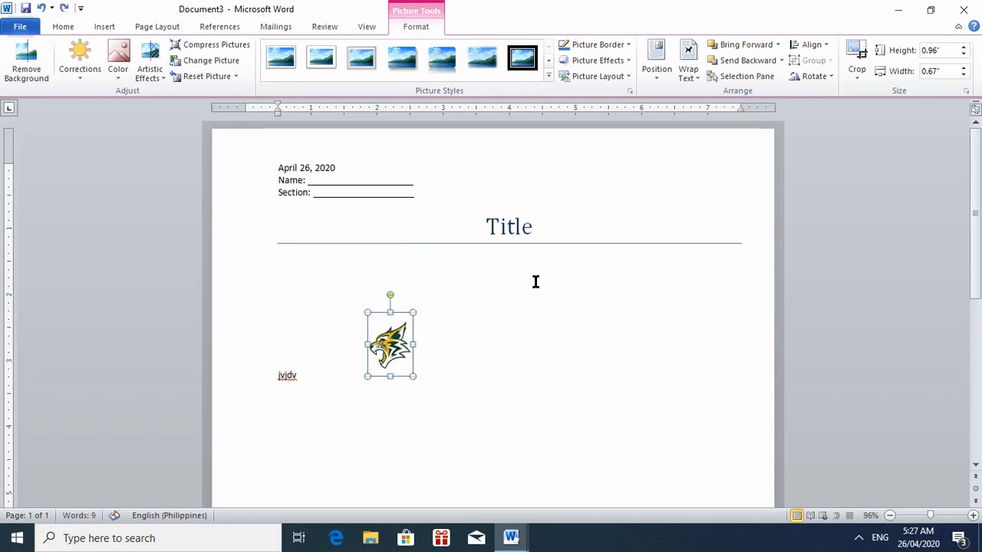
key(ctrl+z)
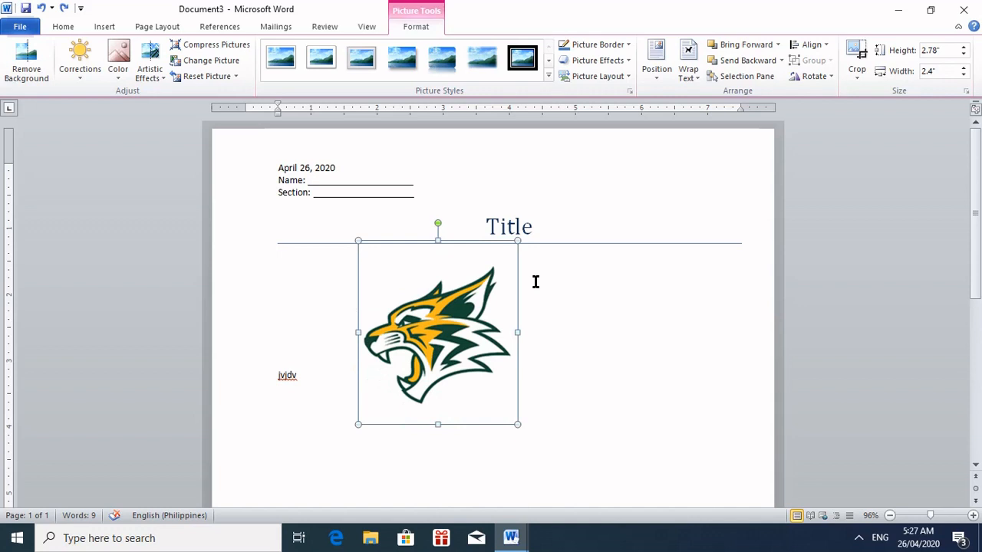
- Resize the picture proportionally to about 2.98" high by 2.58" wide and deselect it
drag(518, 241, 554, 244)
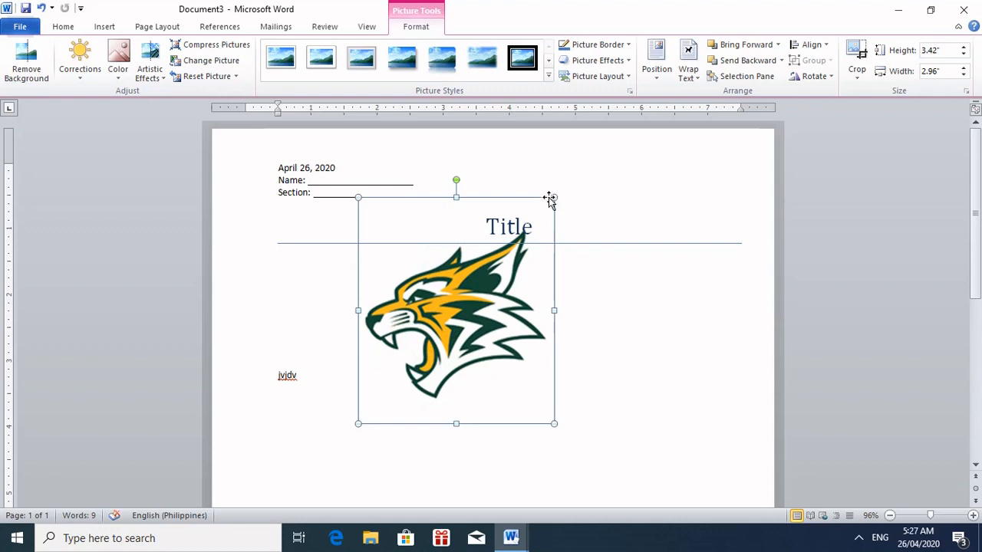
drag(551, 197, 530, 226)
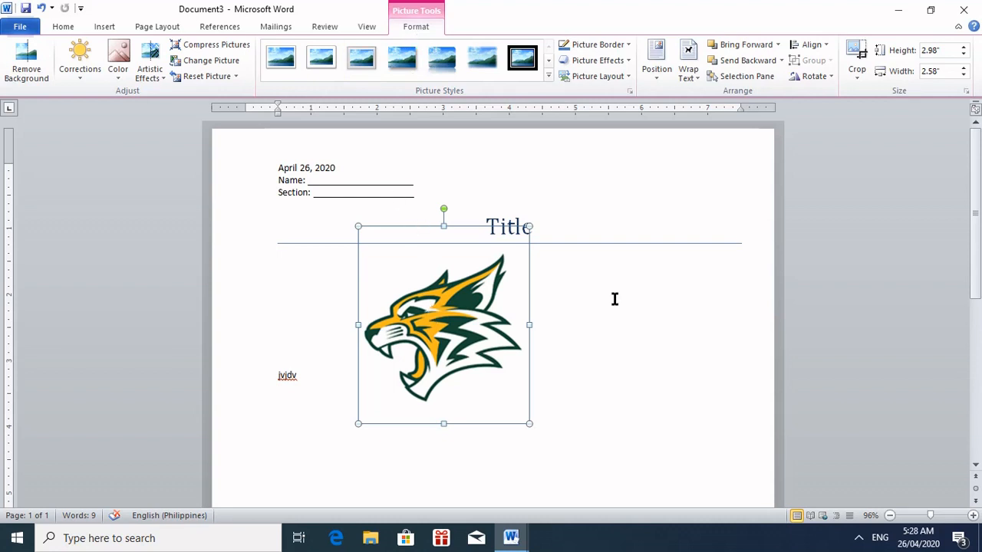
click(657, 301)
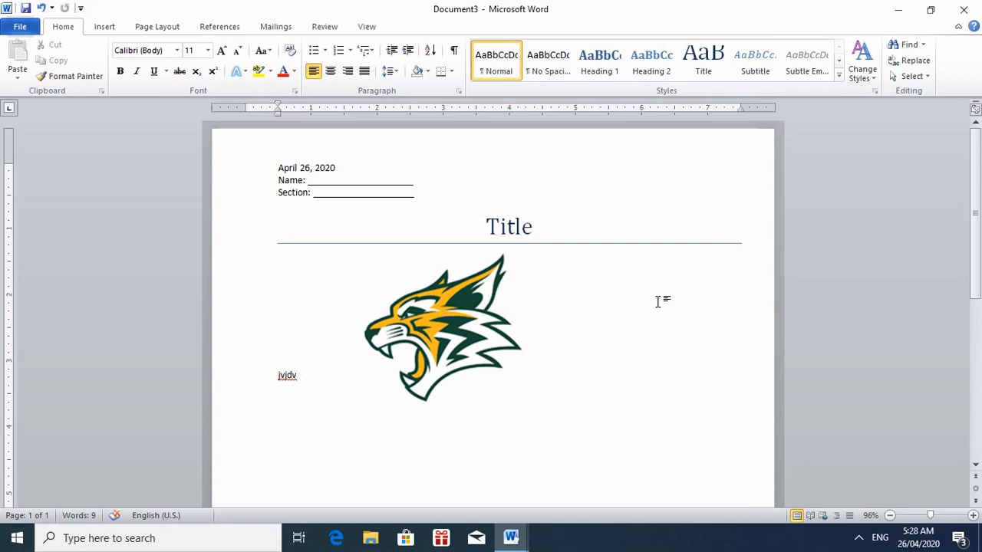
- Try automatic background removal on the wildcat picture and discard all its changes
click(457, 327)
click(415, 27)
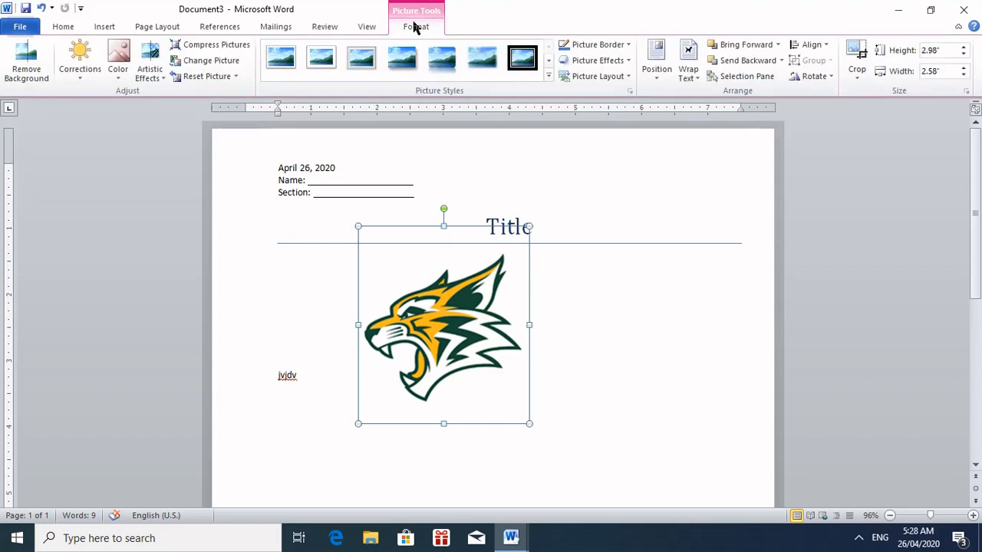
click(34, 77)
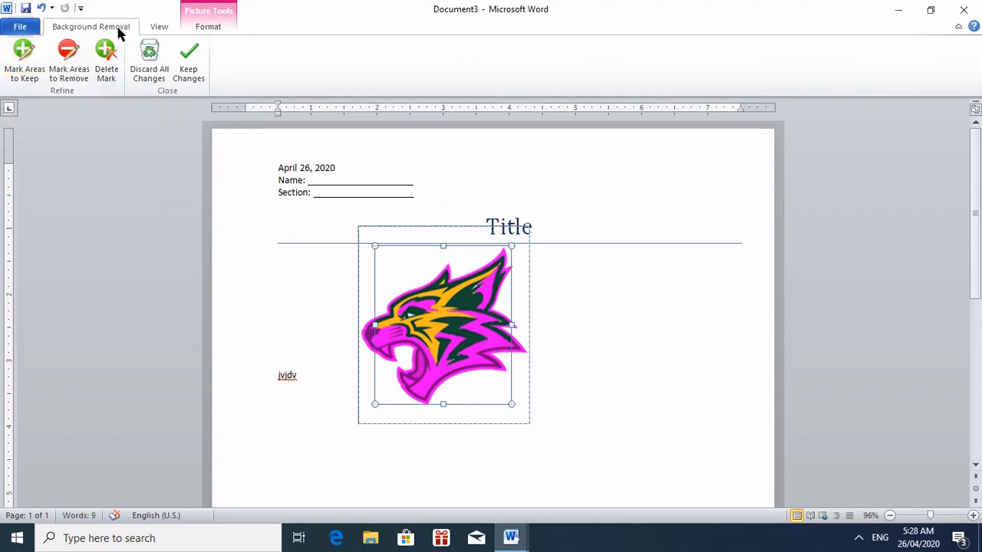
click(202, 29)
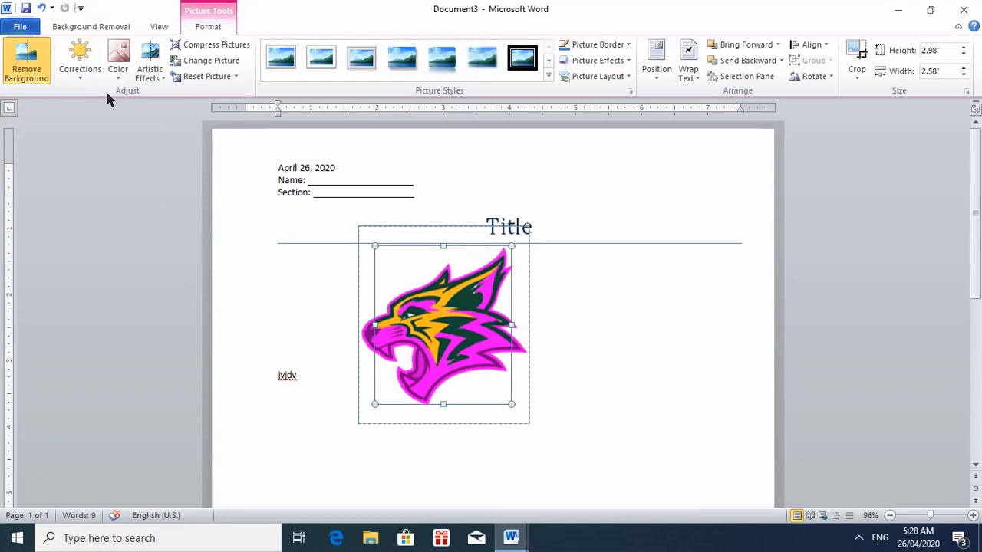
click(85, 80)
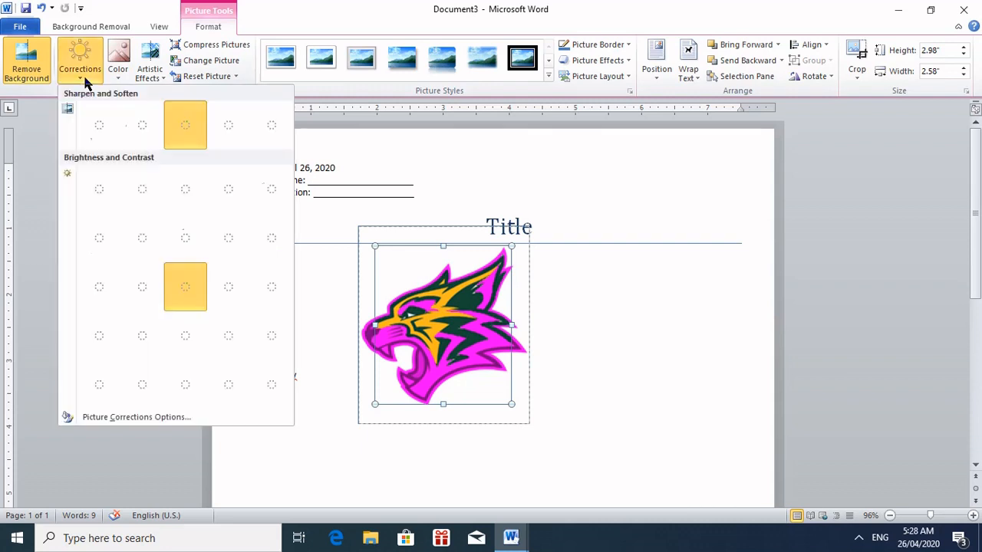
key(Escape)
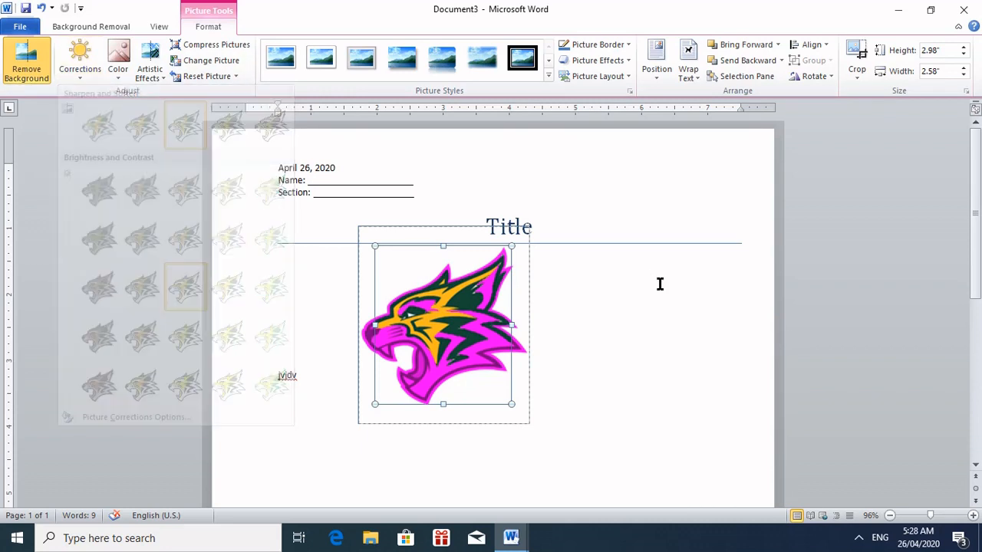
click(31, 79)
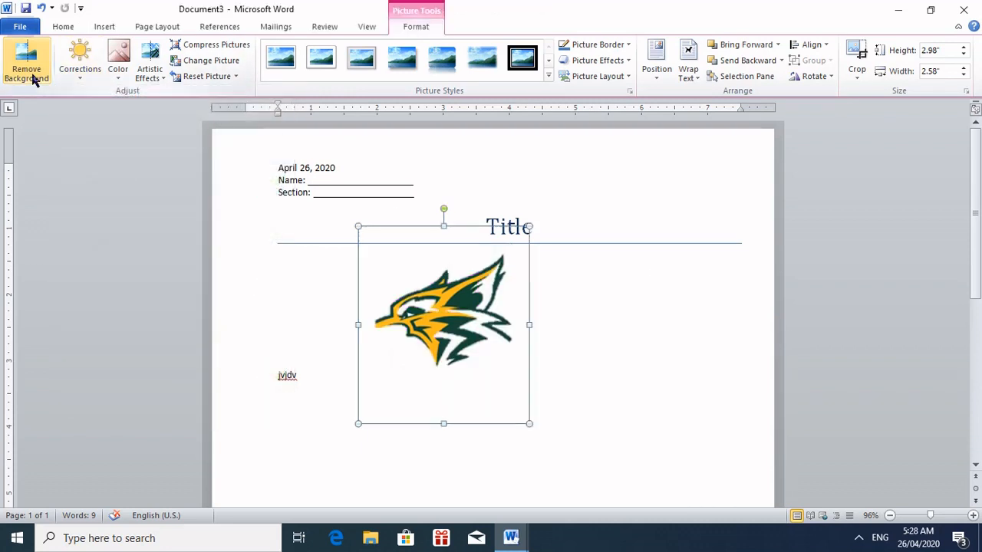
click(32, 79)
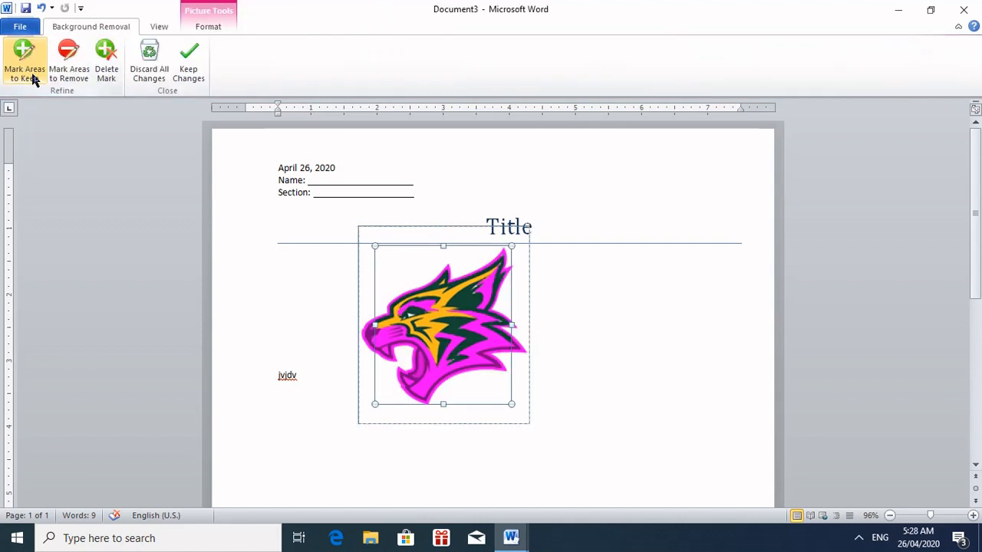
click(32, 79)
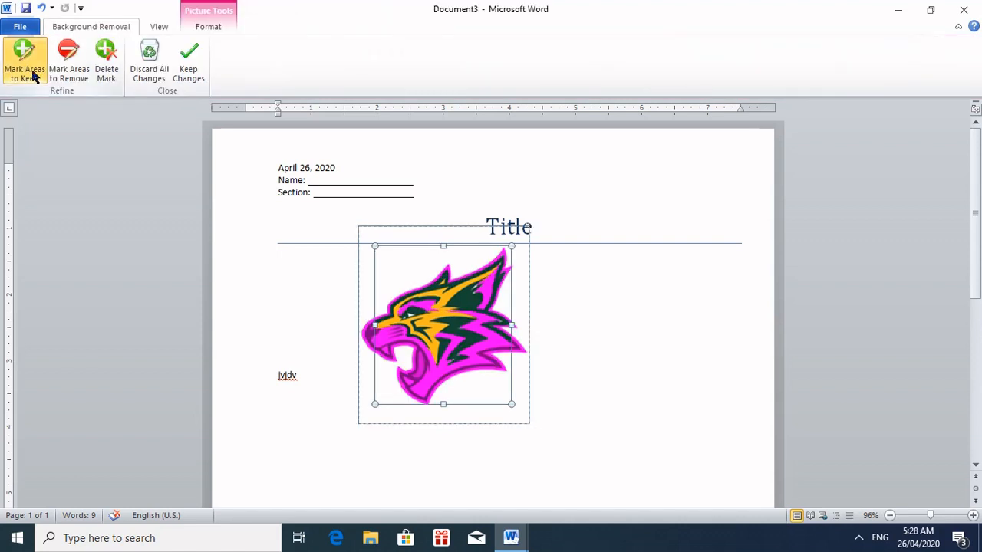
click(157, 69)
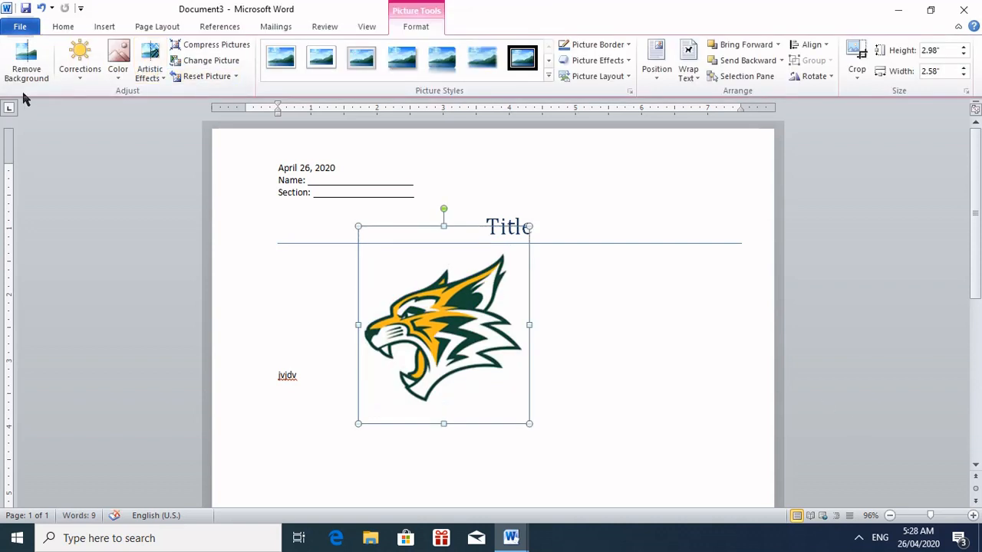
- Darken the picture with Brightness -20% and Contrast -20%, and recolor it in the light olive green variation
click(75, 82)
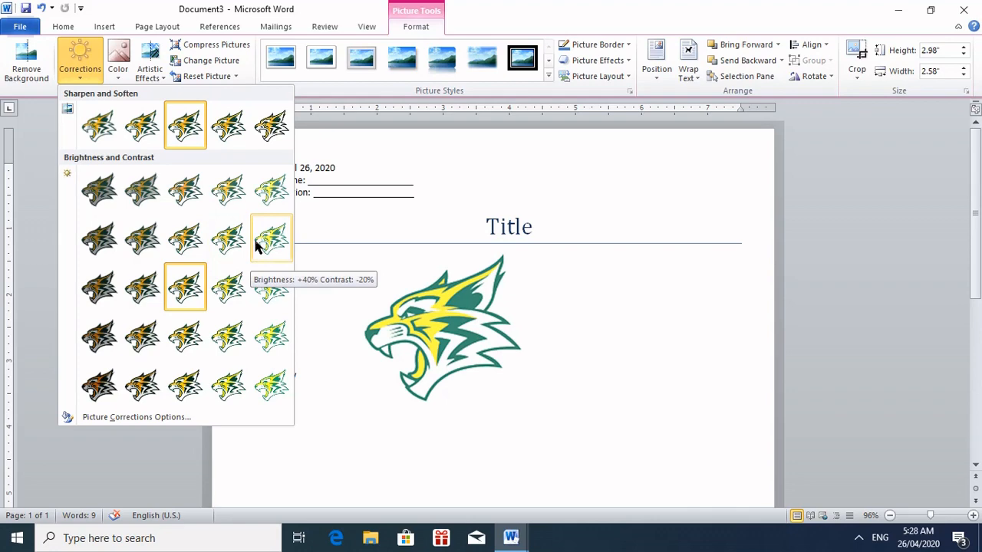
click(156, 241)
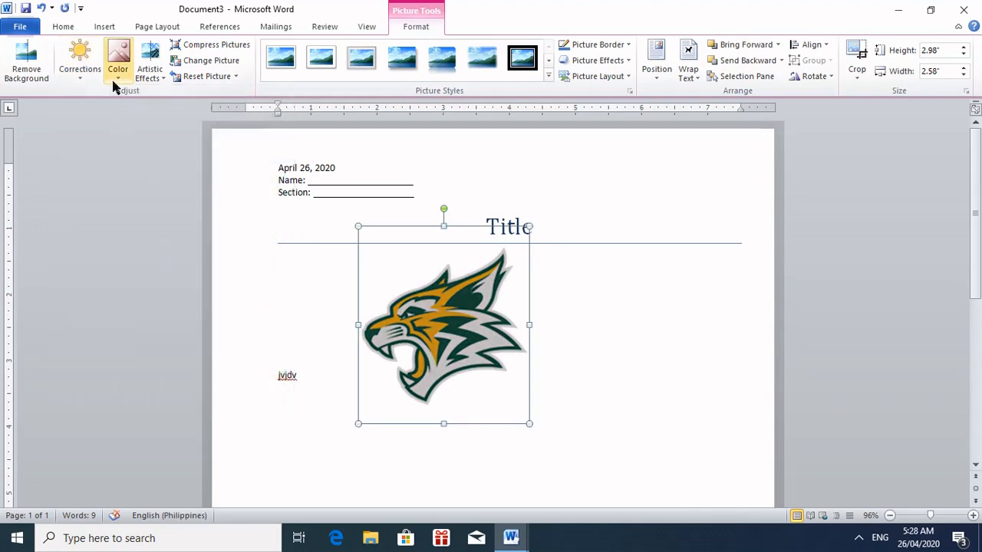
click(115, 77)
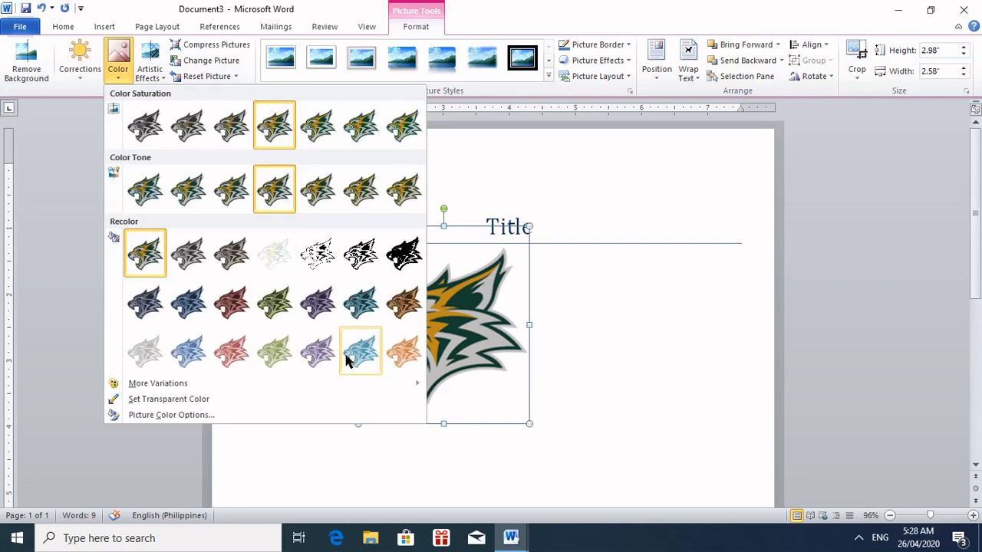
click(263, 356)
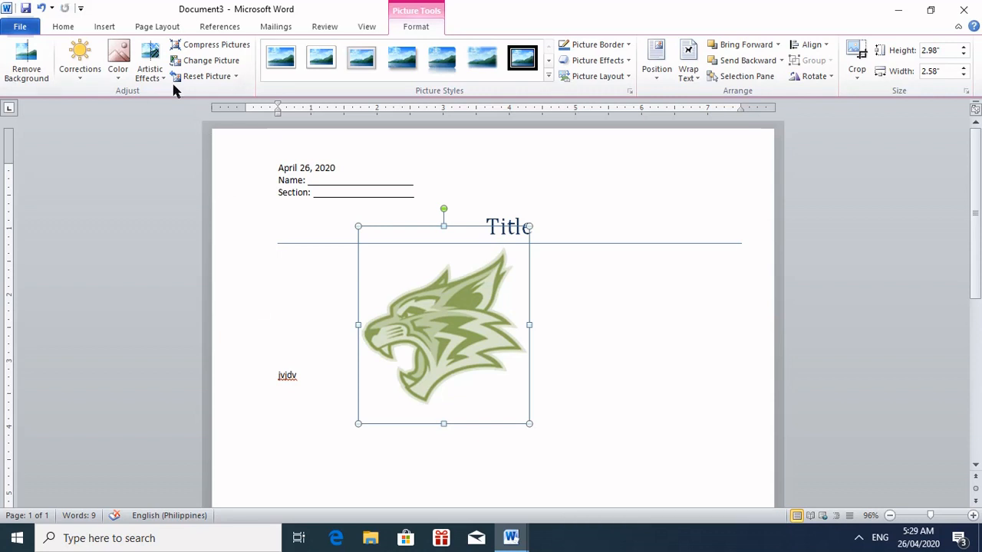
click(118, 76)
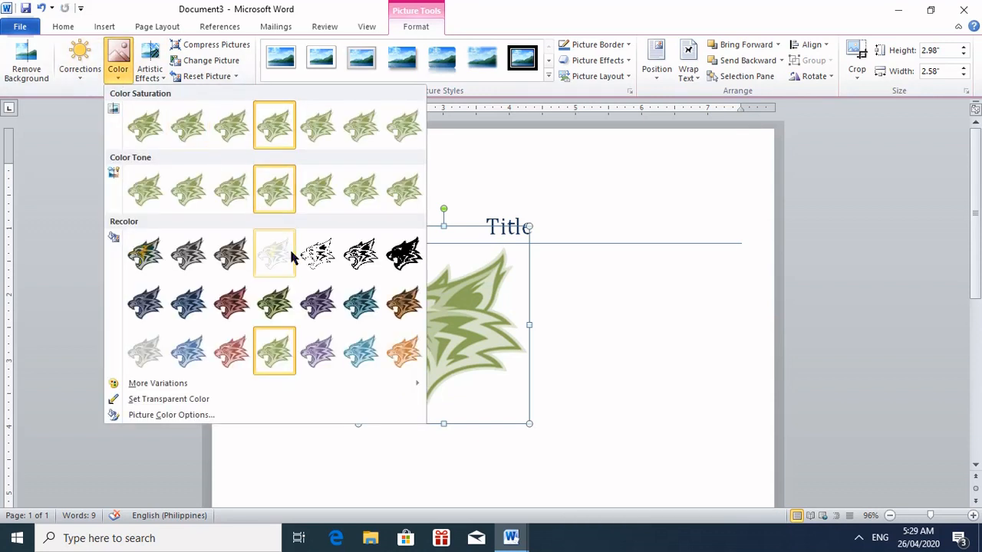
key(Escape)
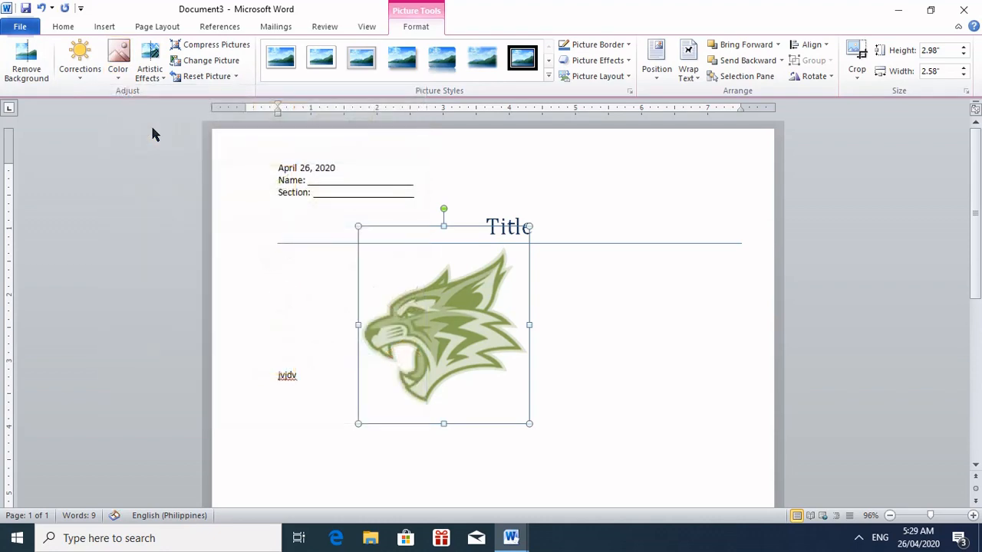
- Apply the first artistic effect after the no-effect option to the recolored picture and deselect it
click(162, 80)
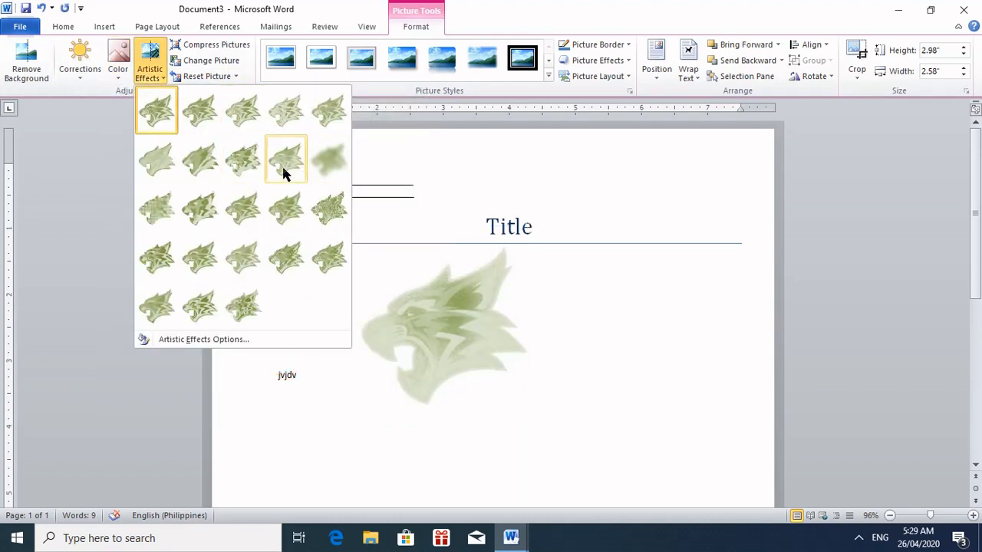
click(204, 119)
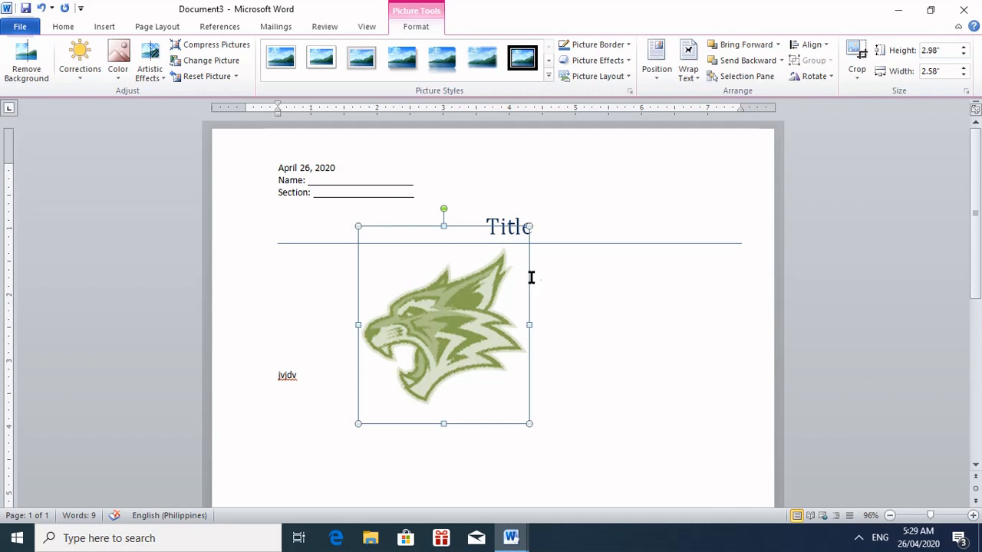
click(588, 297)
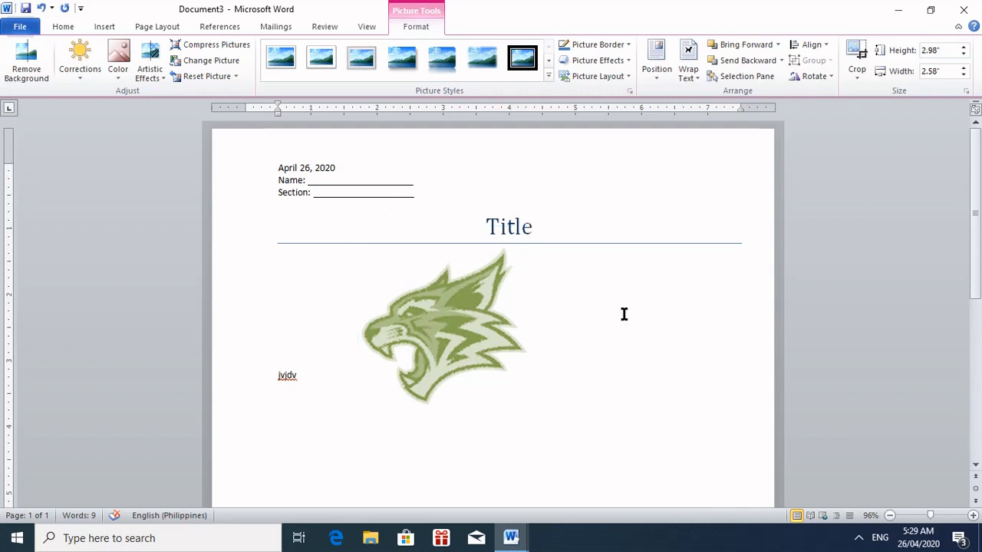
- Crop the picture to the middle of the wildcat's face, about 1.23" high by 1.89" wide
click(465, 324)
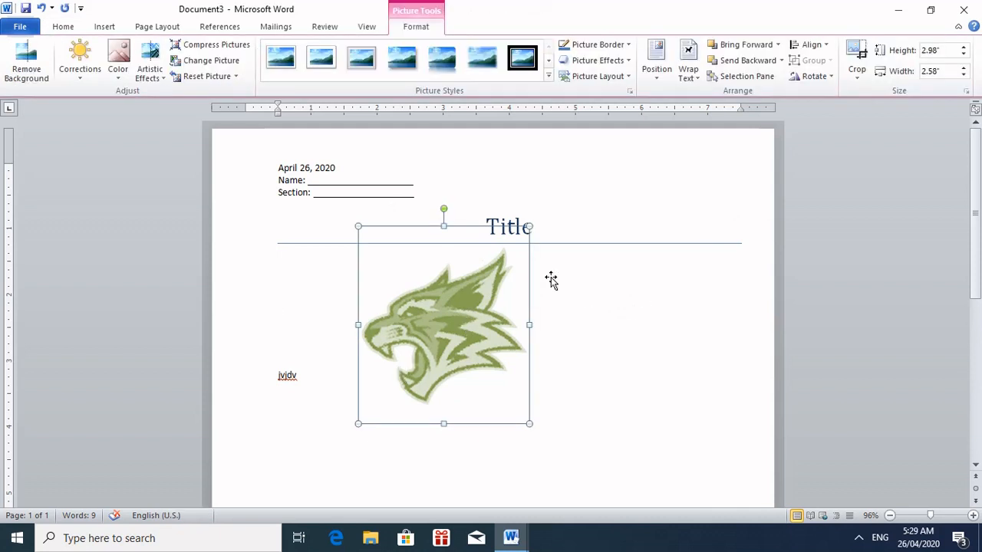
click(860, 70)
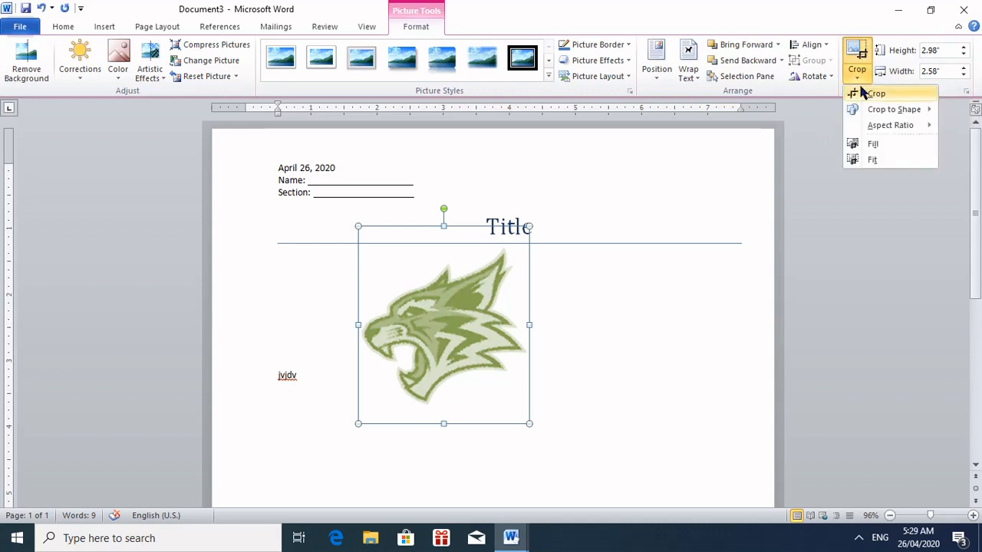
click(860, 91)
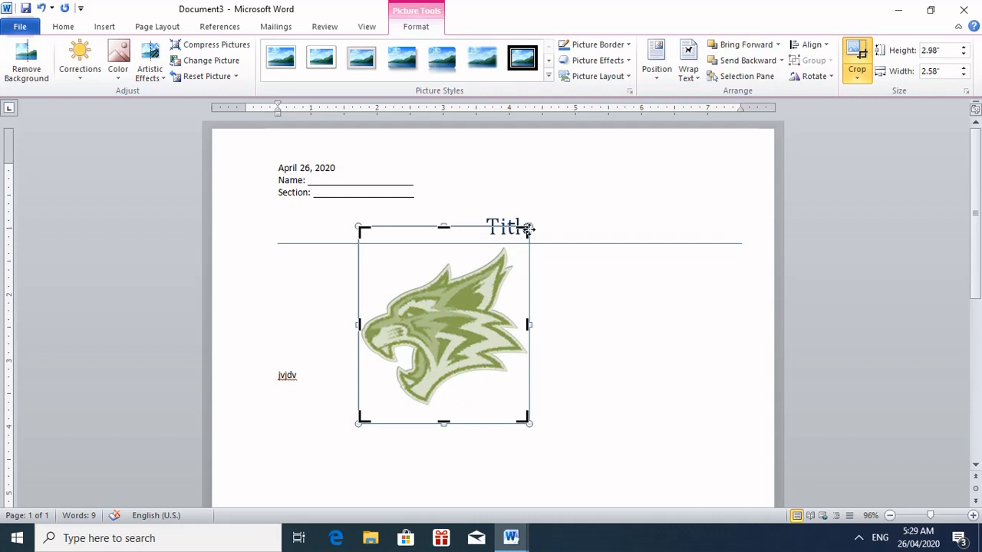
drag(526, 230, 504, 285)
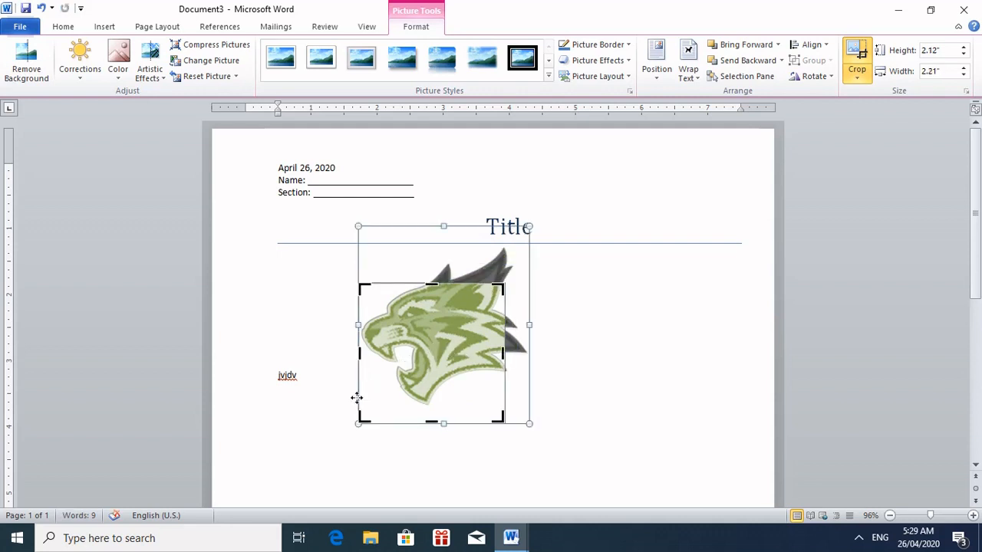
drag(360, 418, 379, 369)
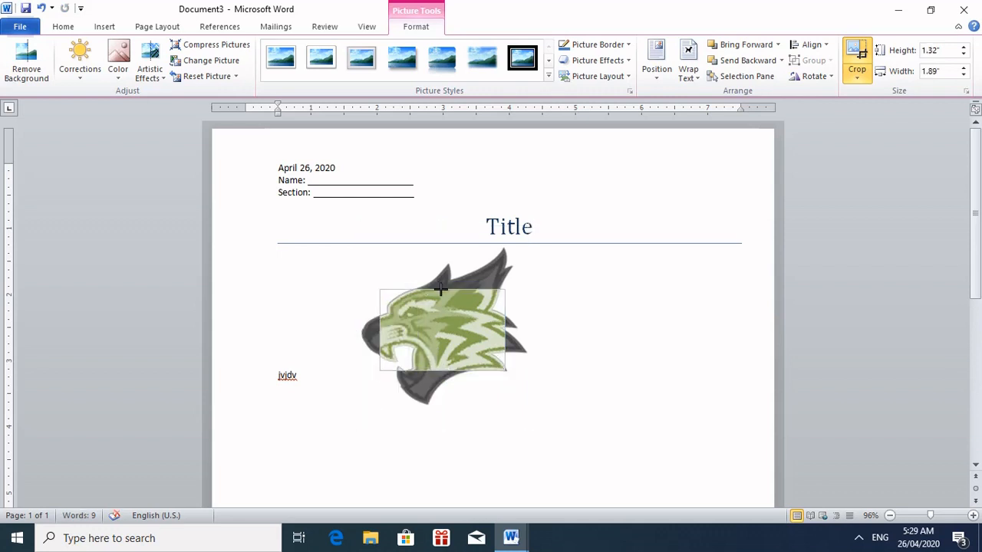
drag(428, 289, 429, 295)
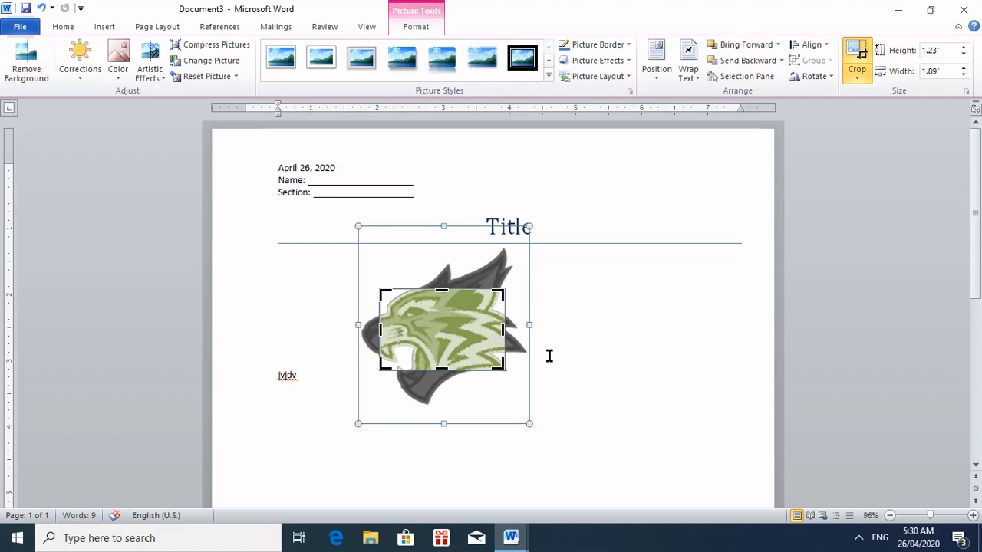
click(550, 355)
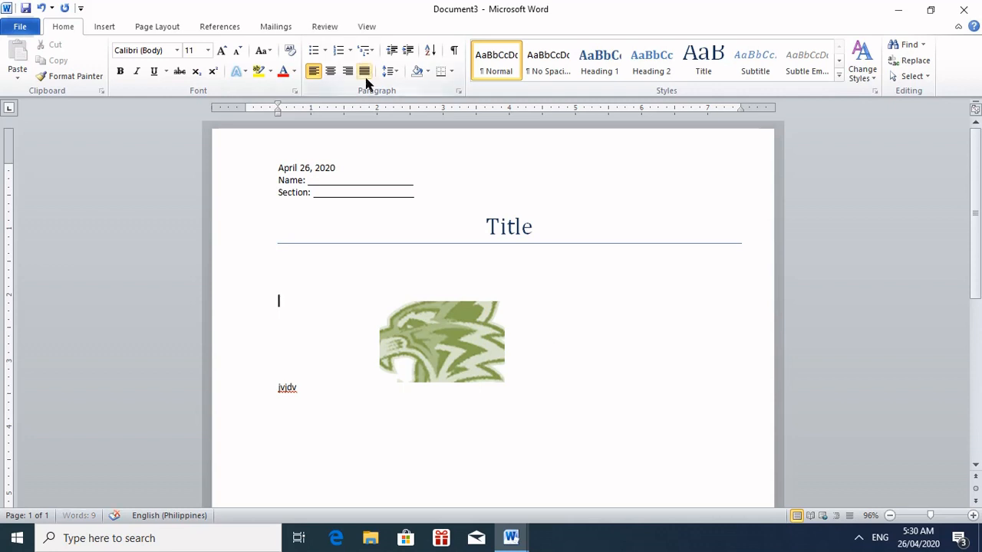
- Check the document's word count statistics and close them
click(318, 28)
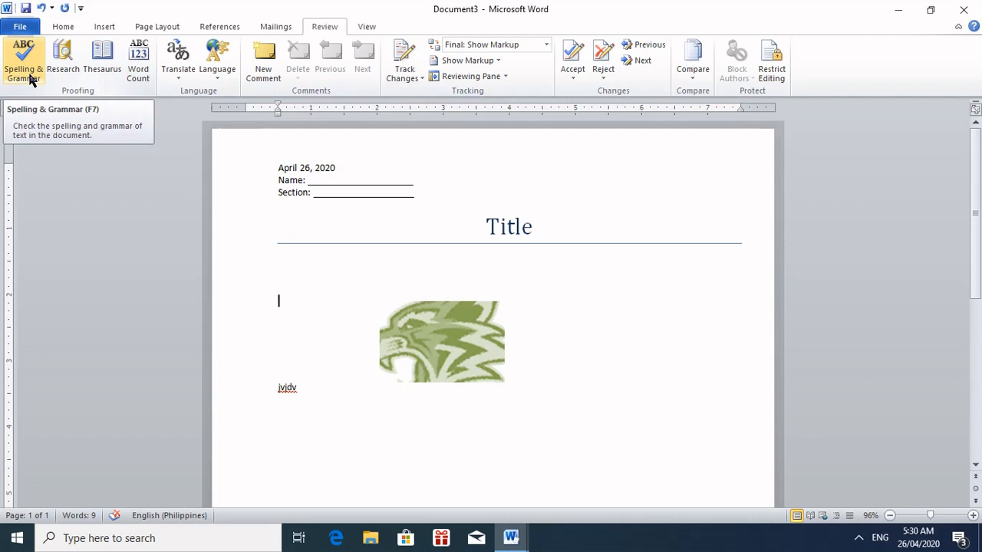
click(134, 74)
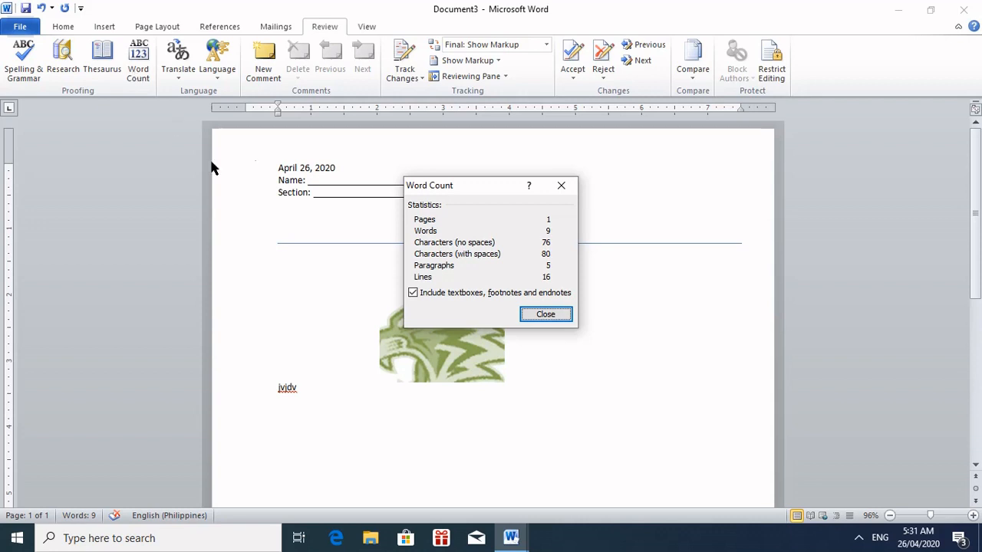
click(544, 314)
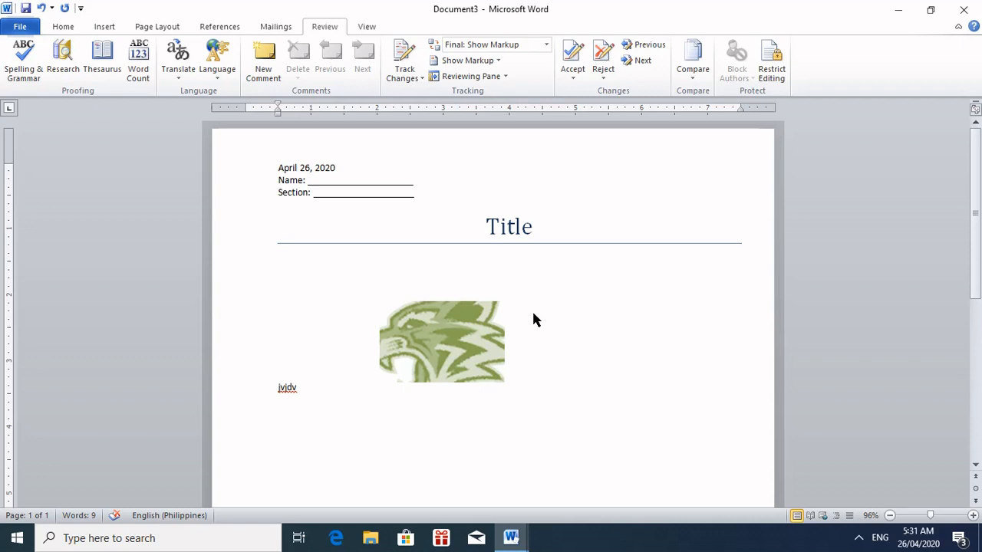
- Save the document to the Desktop as April 26 in Word Document format
click(63, 26)
click(21, 28)
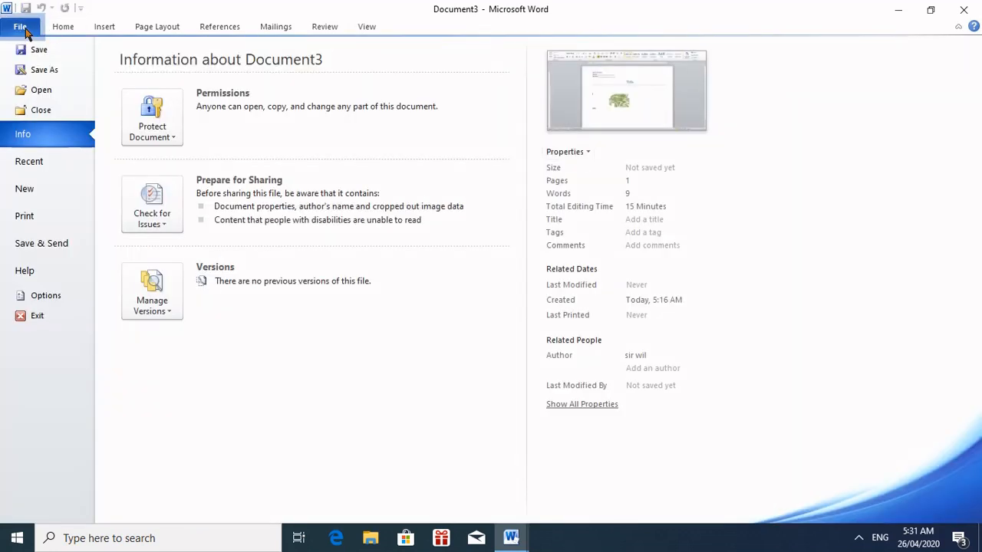
click(44, 71)
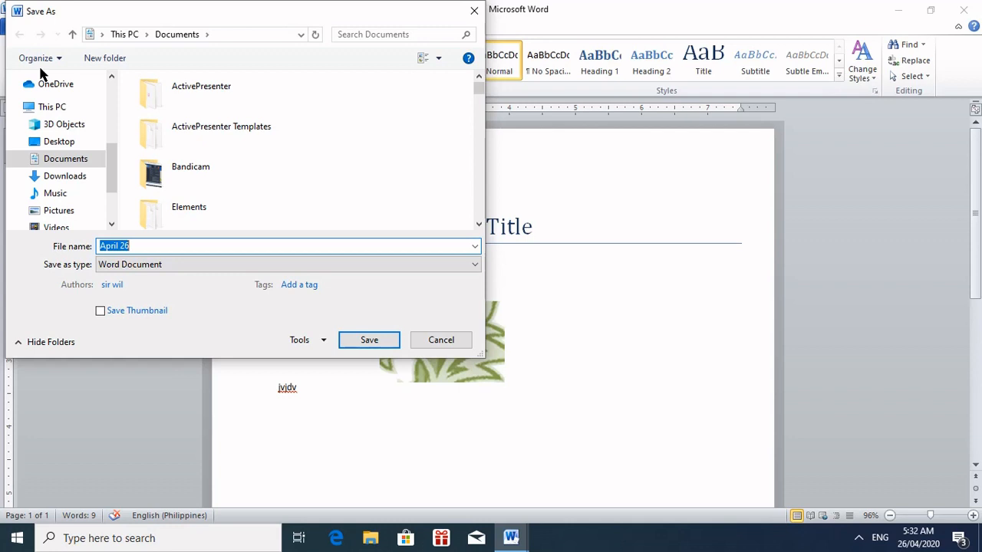
click(83, 144)
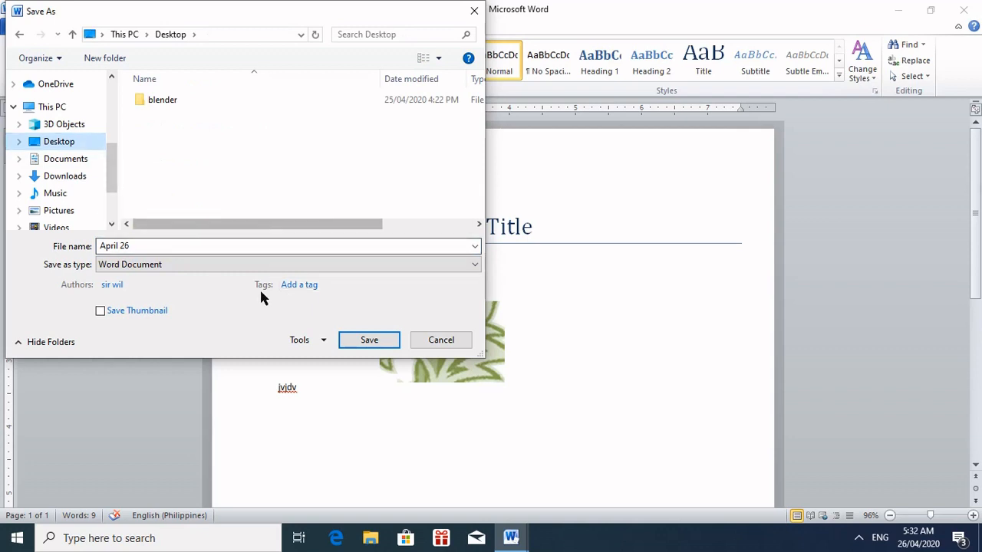
click(390, 347)
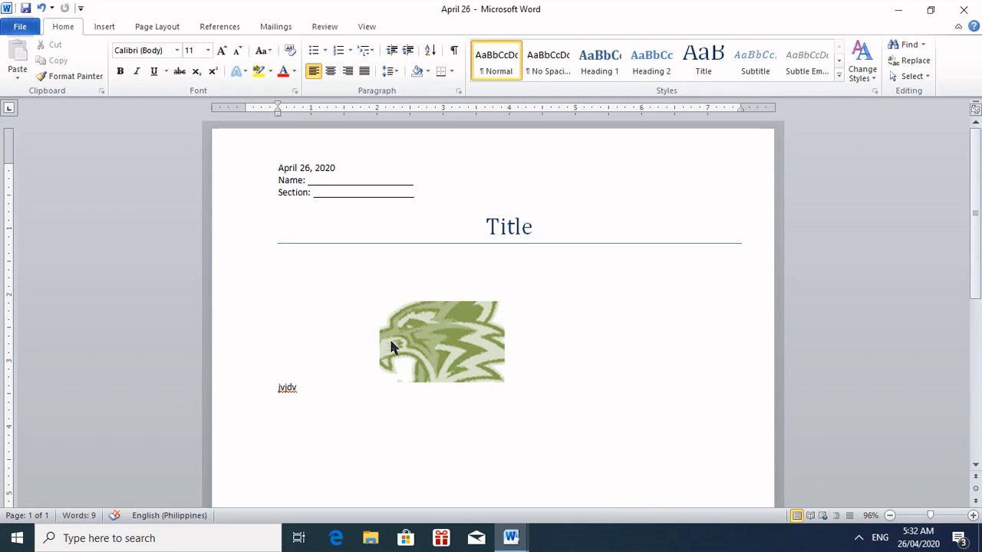
- Save a copy of the document to the Desktop as April 26 in PDF format
click(19, 28)
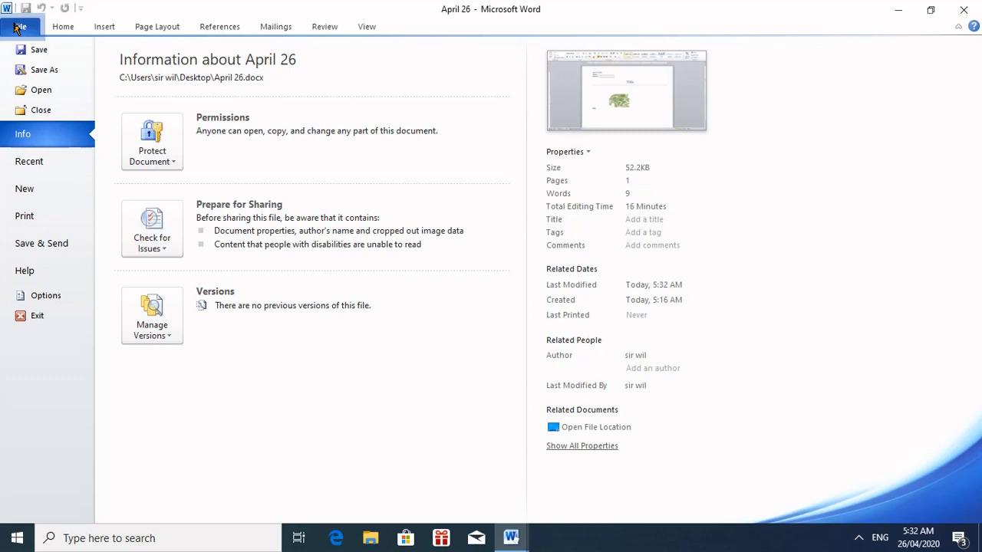
click(30, 70)
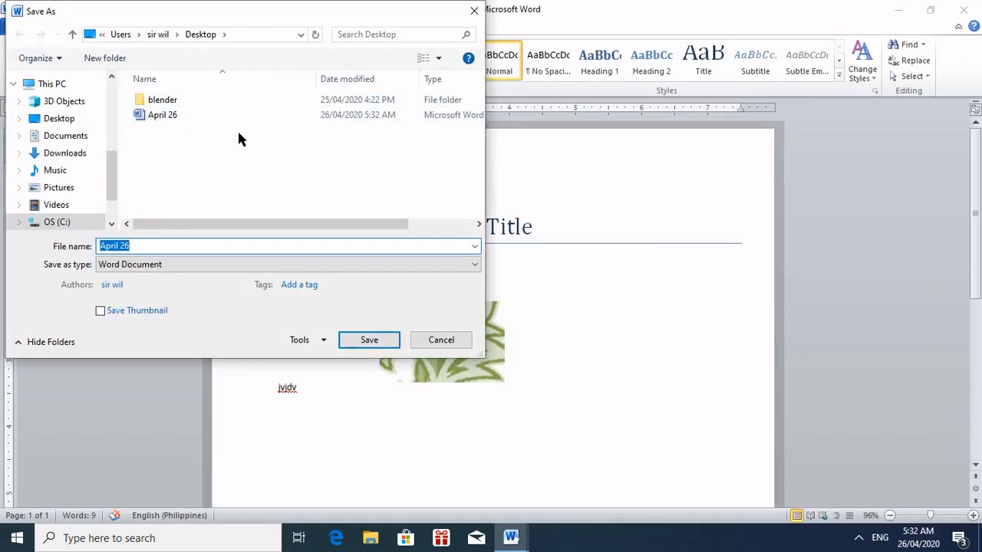
click(476, 265)
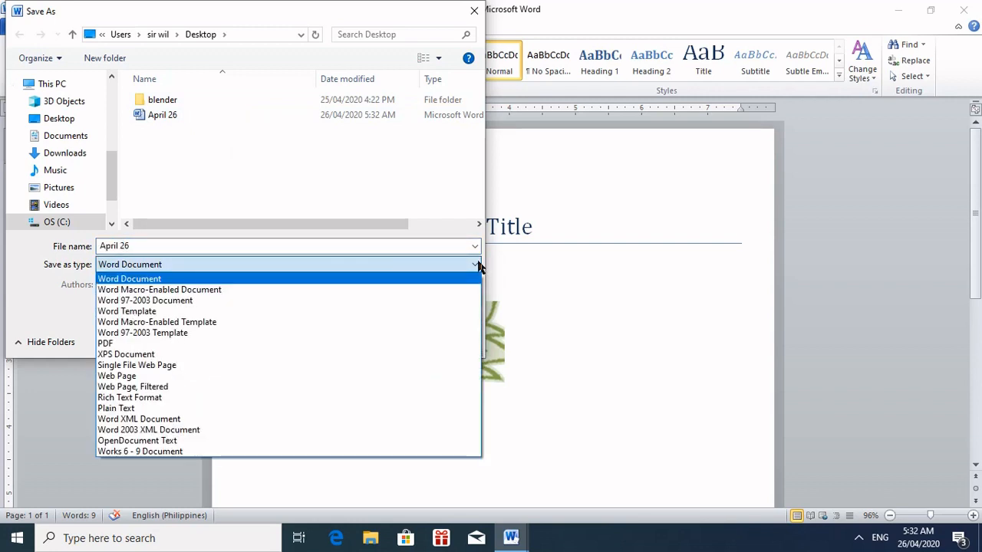
click(200, 344)
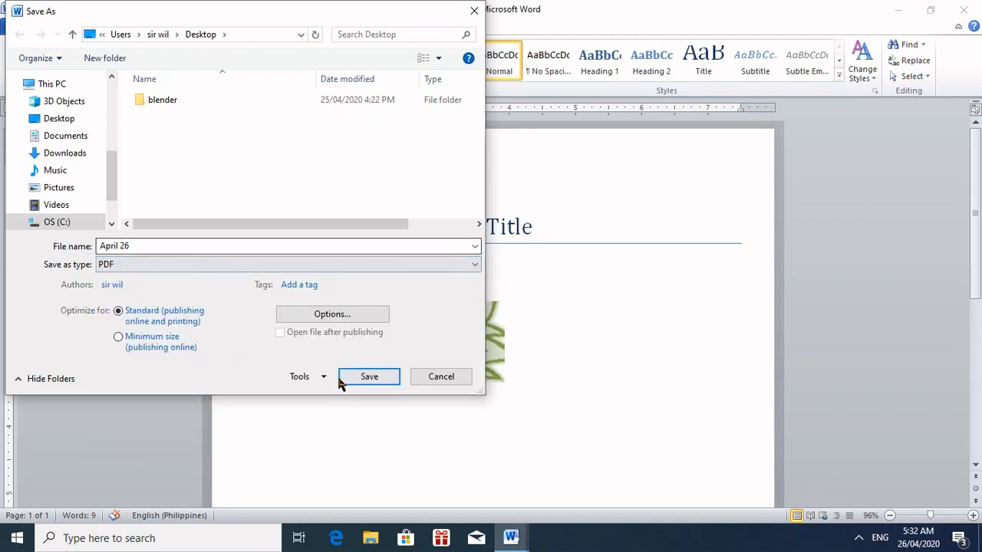
click(367, 379)
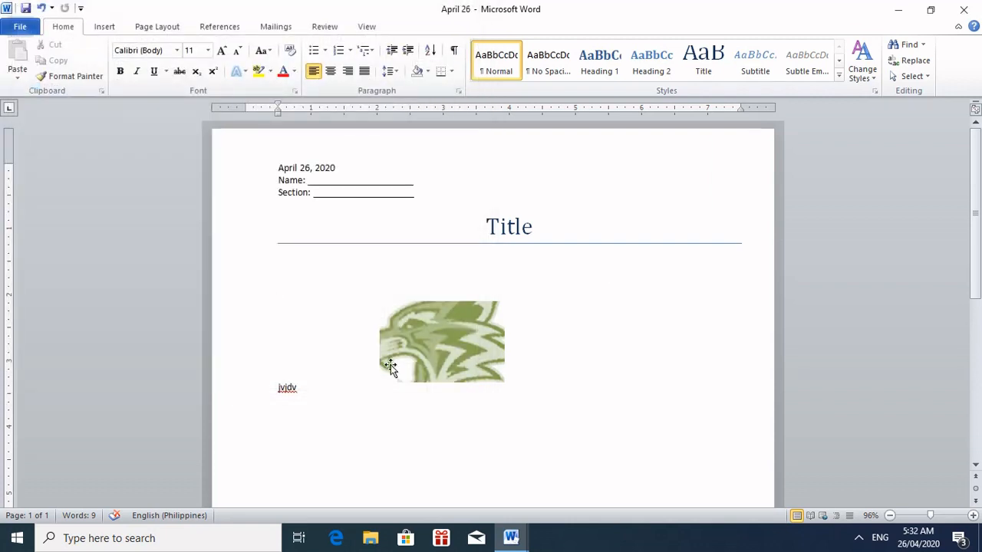
- Minimize both Word windows and move the April 26 PDF on the desktop beside the April 26 Word document
click(898, 10)
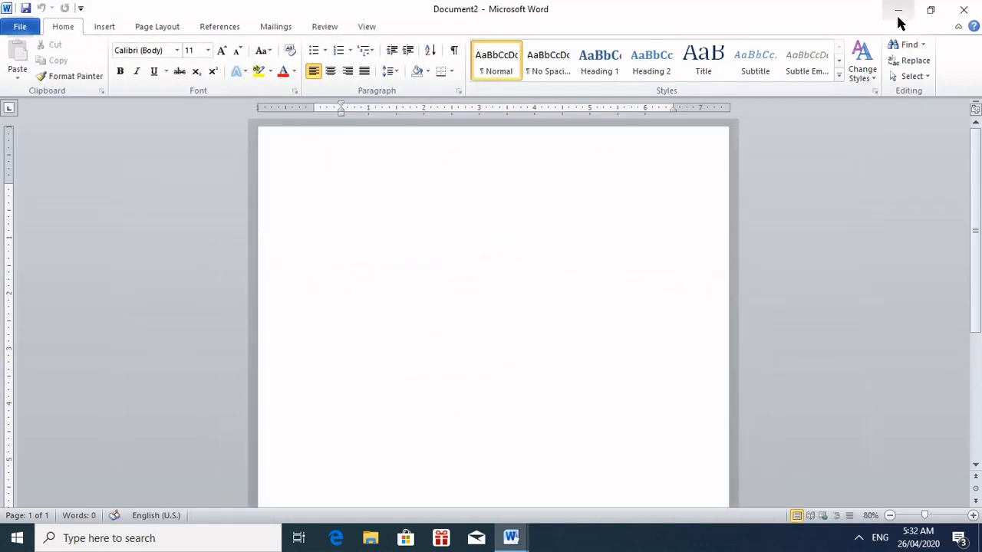
click(898, 11)
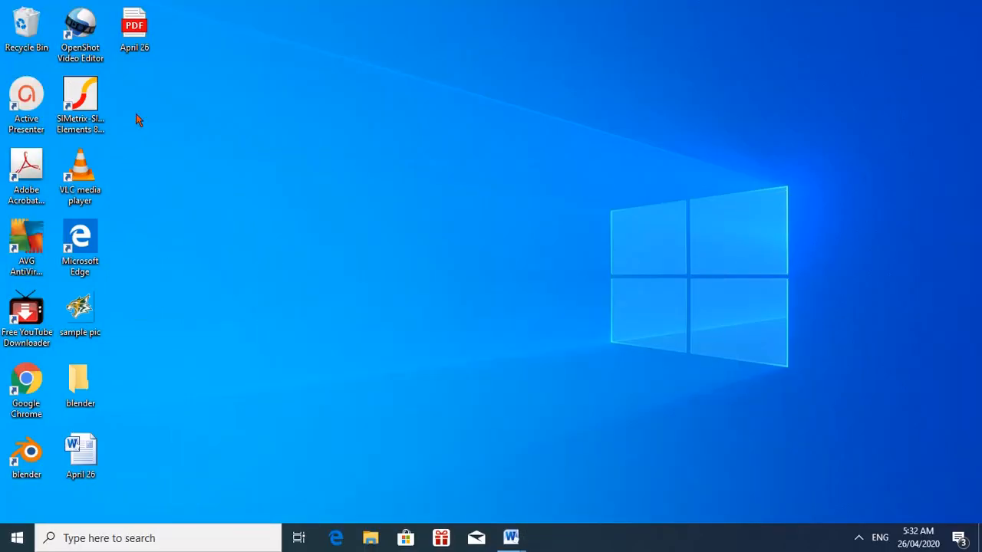
drag(135, 26, 134, 459)
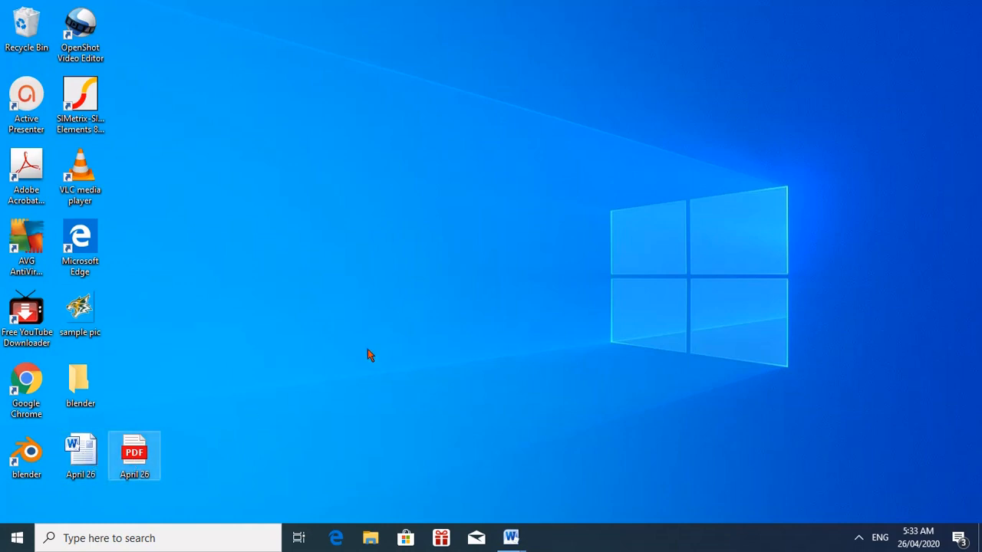
click(518, 539)
click(631, 228)
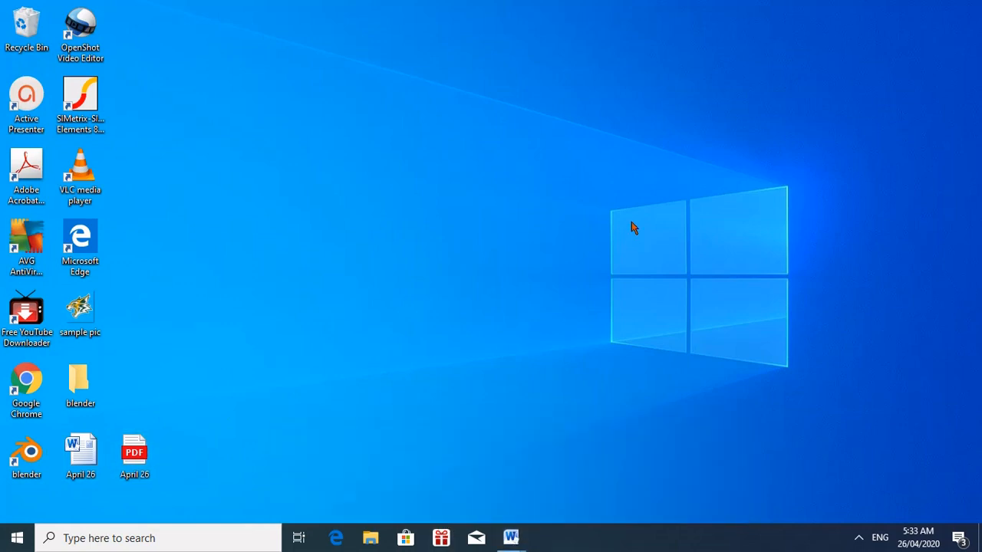